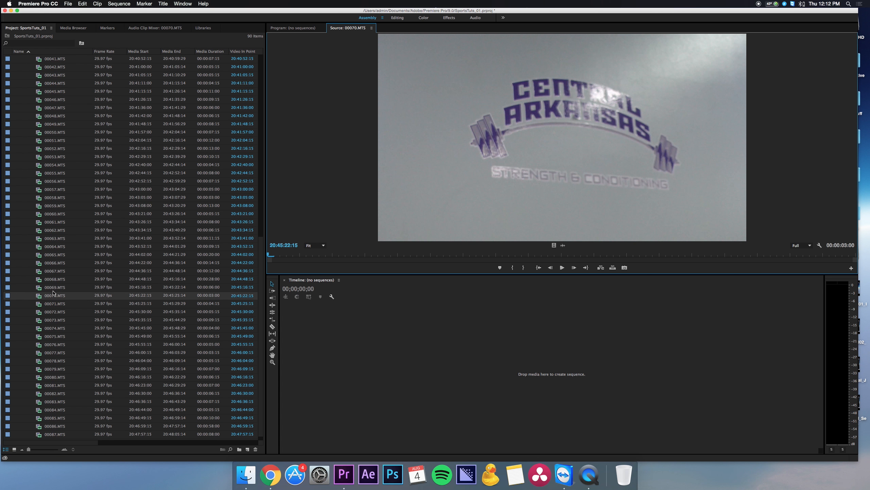
# Preview clips 00080.MTS and 00059.MTS and look through the imported clip list
pyautogui.doubleClick(50, 376)
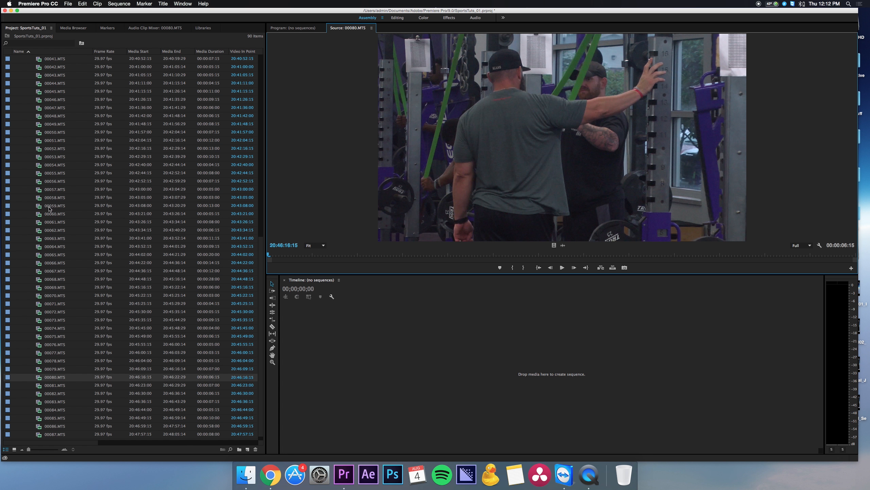
pyautogui.doubleClick(50, 205)
pyautogui.scroll(10, 48, 181)
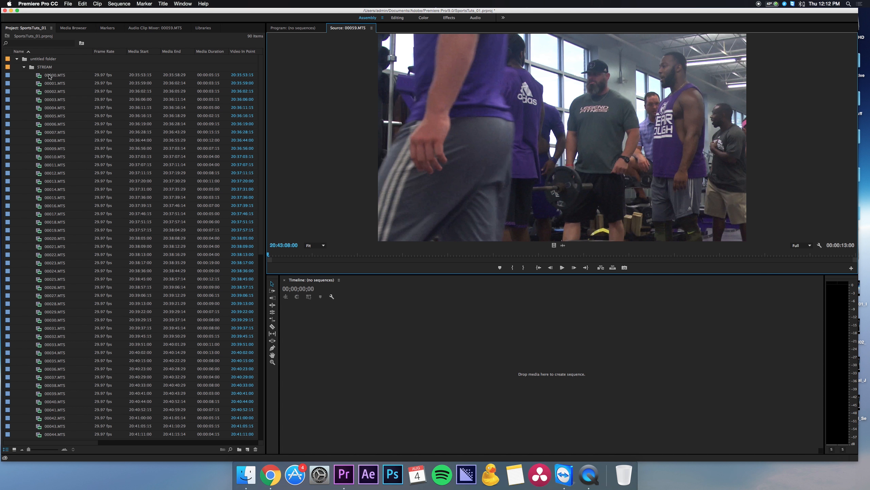
pyautogui.scroll(-10, 50, 92)
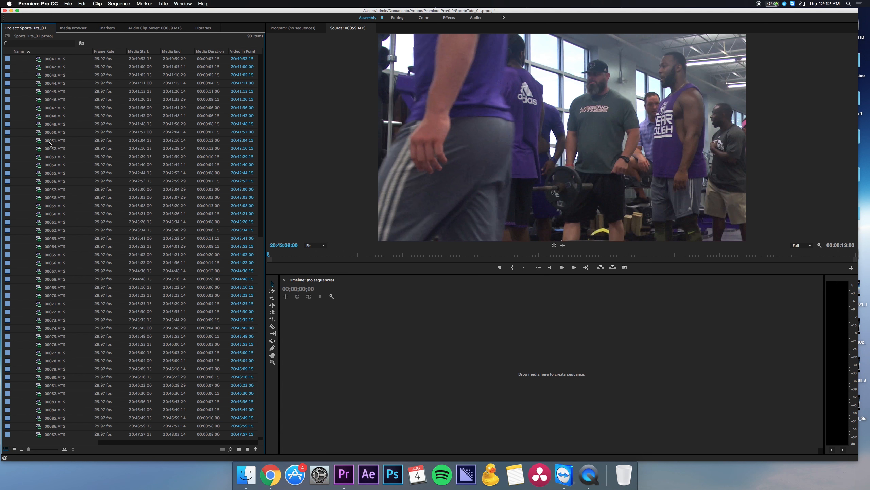
pyautogui.scroll(10, 62, 382)
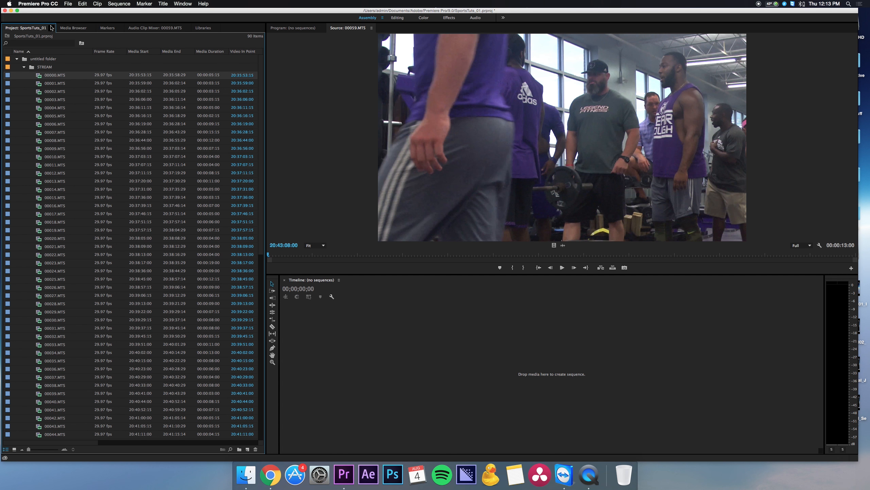
# Skim through clip 00000.MTS and delete it from the project
pyautogui.doubleClick(50, 75)
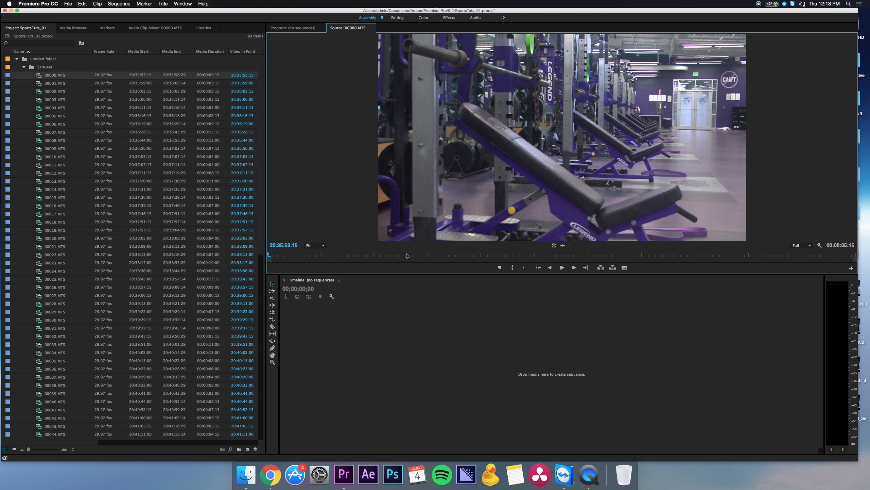
pyautogui.moveTo(407, 253); pyautogui.dragTo(699, 246)
pyautogui.press('Home')
pyautogui.click(48, 79)
pyautogui.press('Delete')
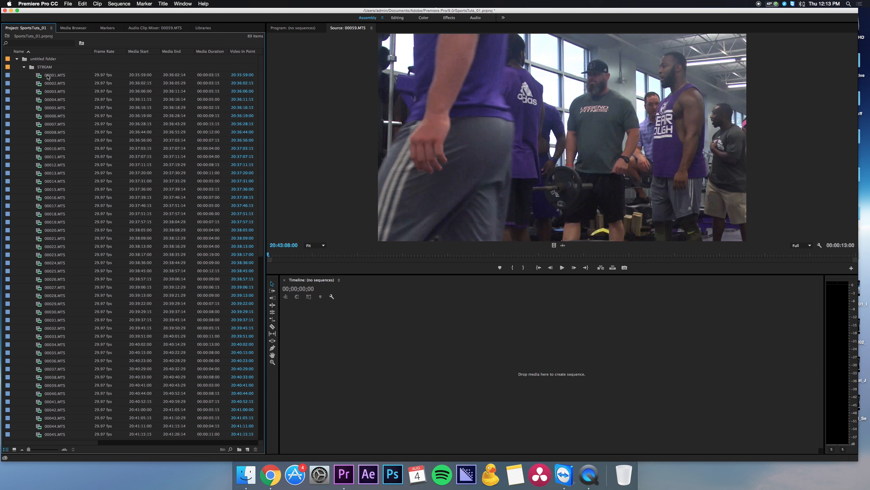
# Preview clip 00001.MTS and delete it from the project
pyautogui.doubleClick(48, 76)
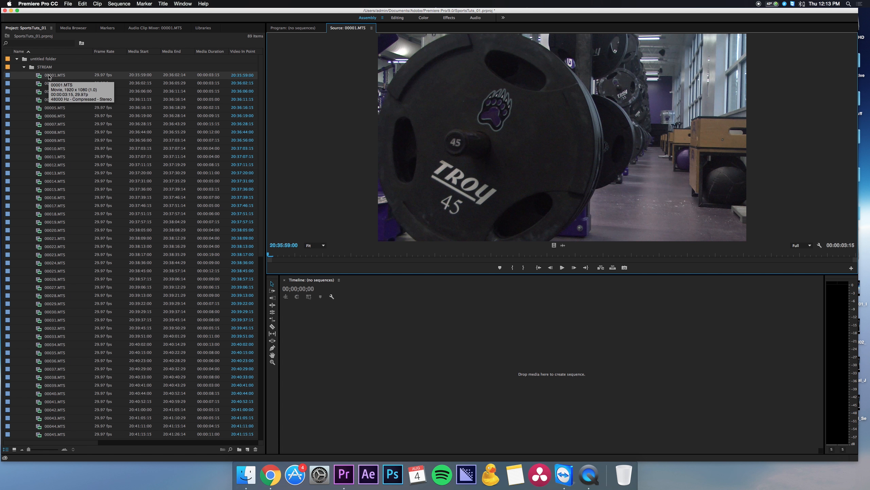
pyautogui.click(61, 75)
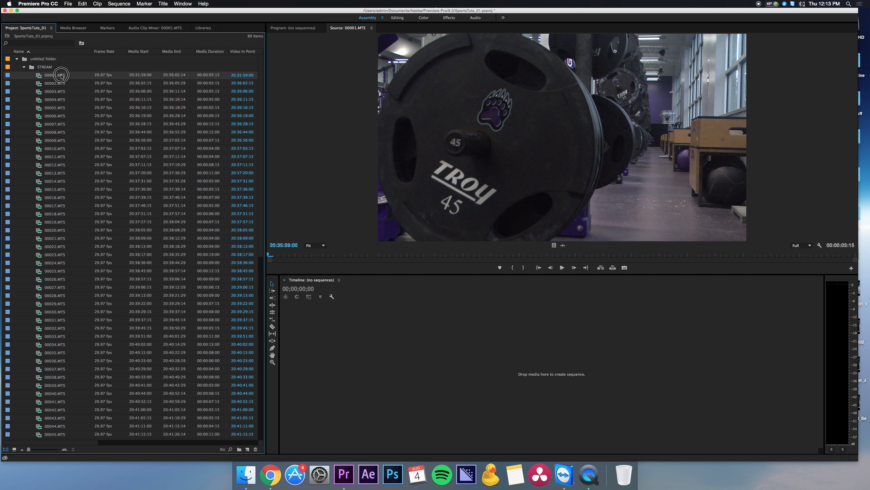
pyautogui.press('Delete')
# Preview several of the clips between 00002.MTS and 00011.MTS to find a usable opening shot
pyautogui.doubleClick(47, 76)
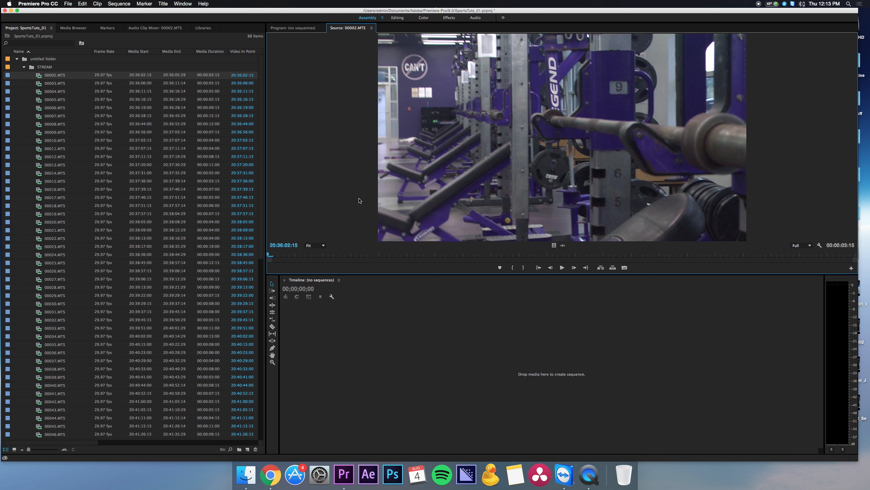
pyautogui.doubleClick(64, 84)
pyautogui.doubleClick(54, 107)
pyautogui.doubleClick(55, 124)
pyautogui.doubleClick(55, 132)
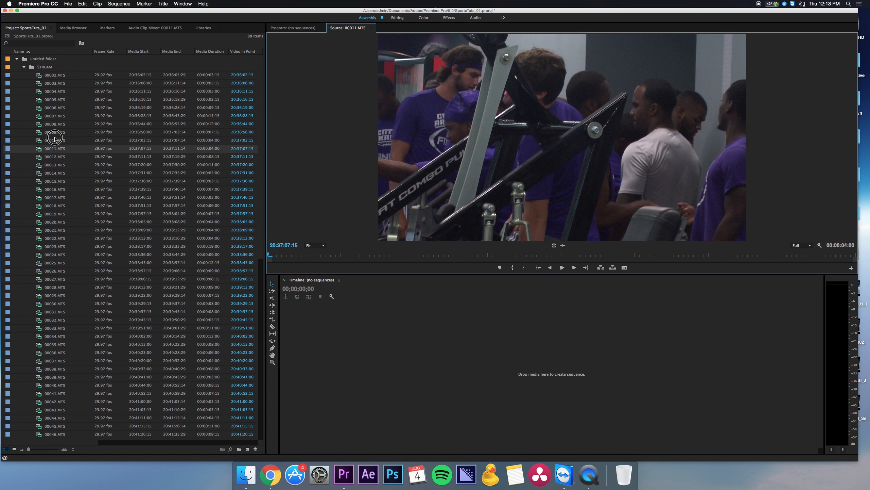
# Create a sequence from clip 00010.MTS and move it out of the STREAM folder to the project's top level
pyautogui.doubleClick(55, 140)
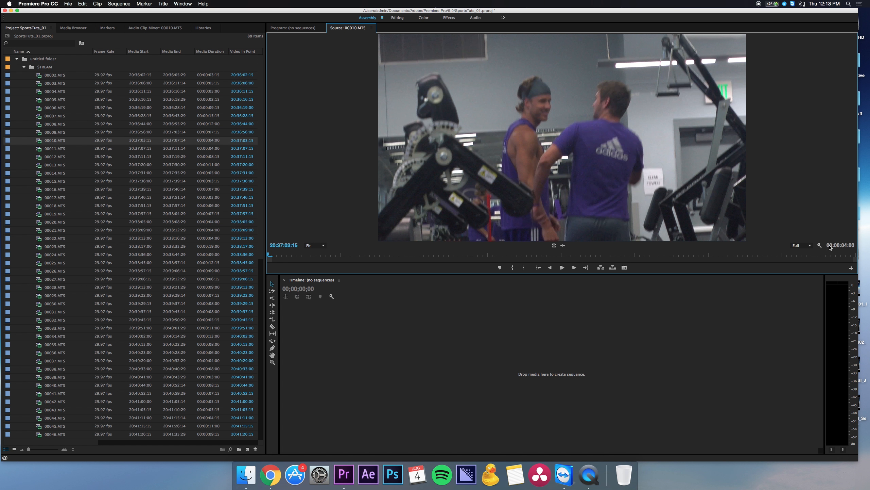
pyautogui.click(276, 254)
pyautogui.moveTo(276, 254); pyautogui.dragTo(498, 378)
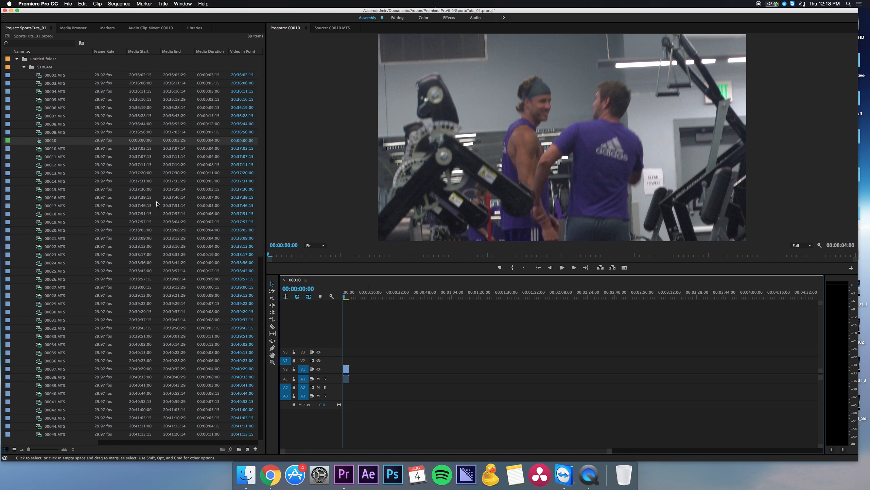
pyautogui.click(39, 142)
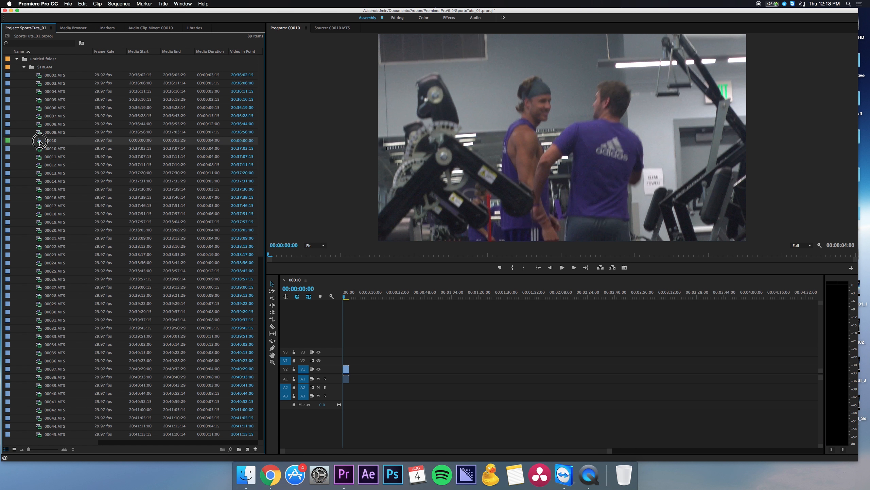
pyautogui.moveTo(40, 141); pyautogui.dragTo(7, 140)
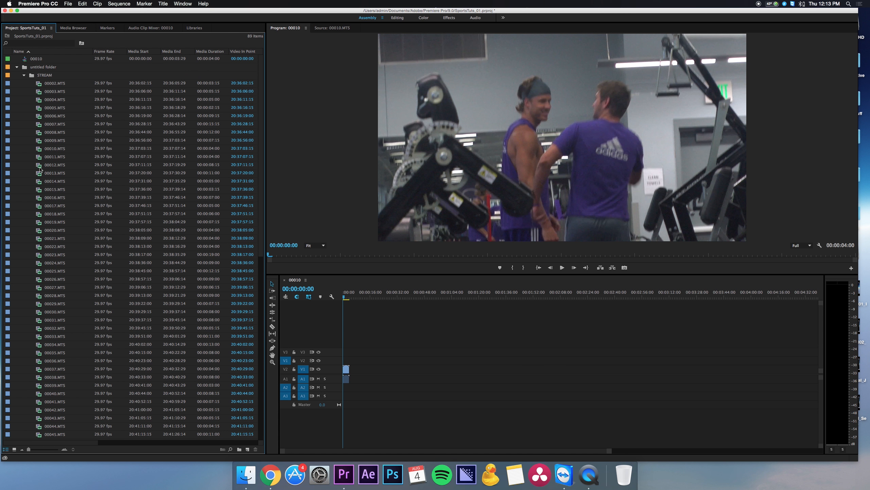
# Mark clip 00024.MTS from 20:38:38:19 to 20:38:43:25 and append that range to the sequence after 00010.MTS
pyautogui.doubleClick(48, 263)
pyautogui.click(310, 254)
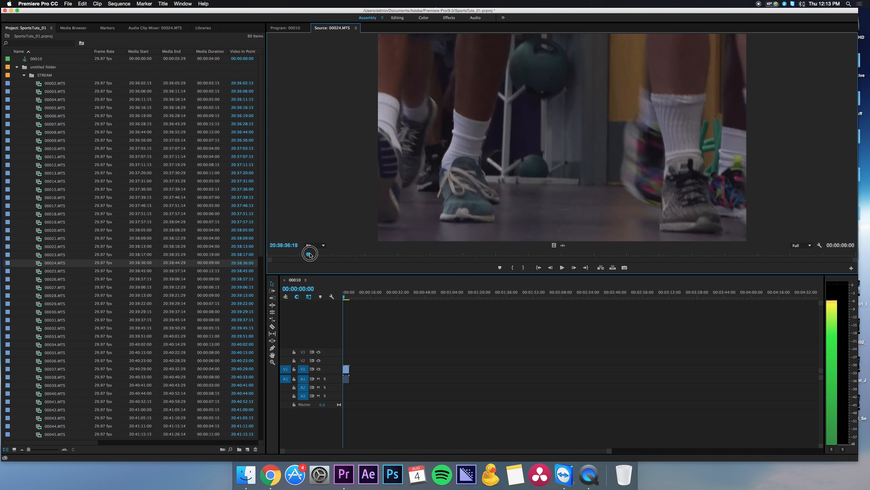
pyautogui.click(439, 262)
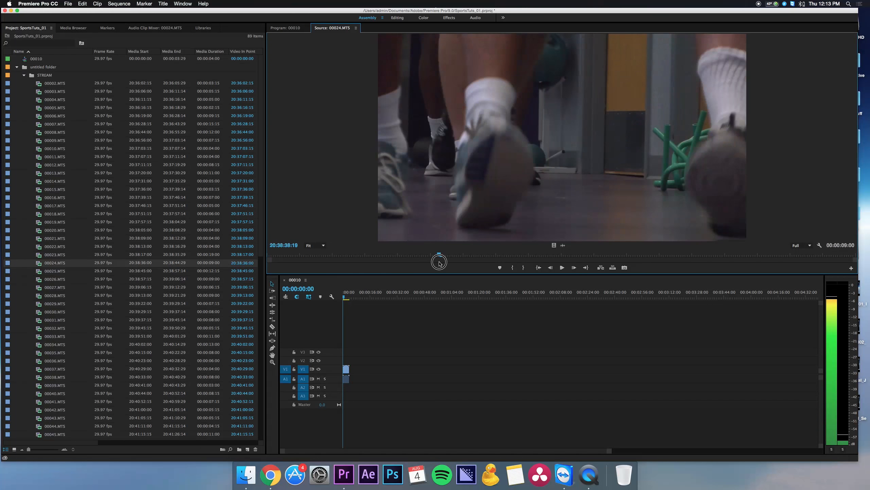
pyautogui.press('i')
pyautogui.click(780, 254)
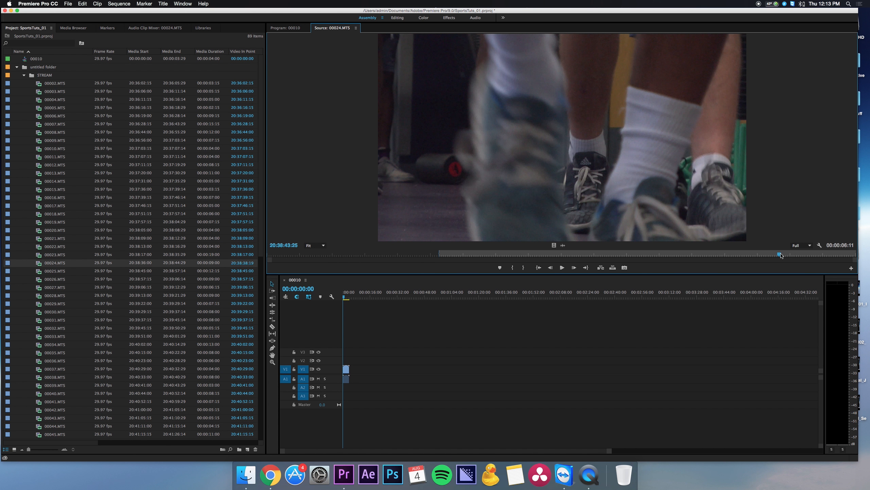
pyautogui.press('o')
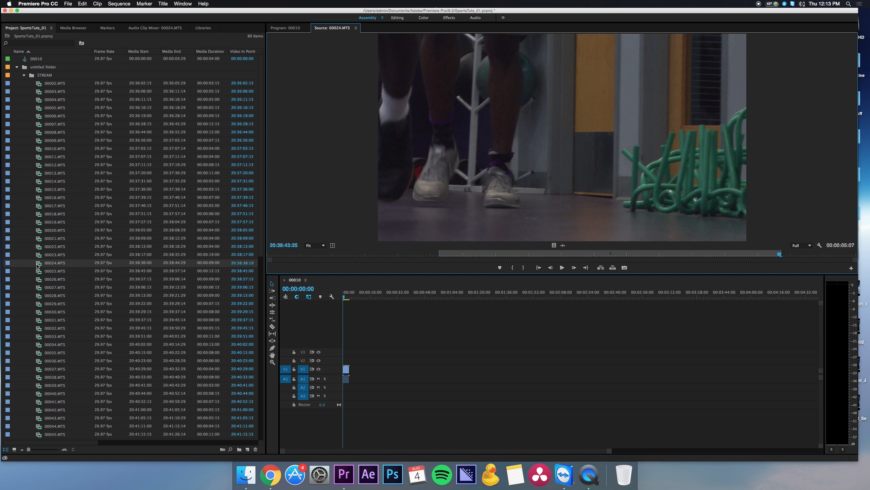
pyautogui.moveTo(485, 191); pyautogui.dragTo(351, 370)
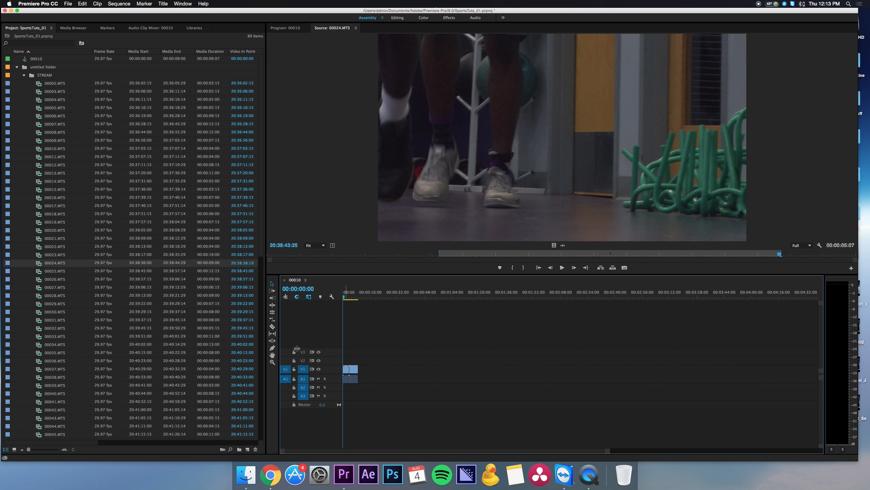
# Mark clip 00025.MTS from 20:38:46:07 to 20:38:50:08 and append that range to the end of the sequence
pyautogui.doubleClick(49, 272)
pyautogui.click(366, 254)
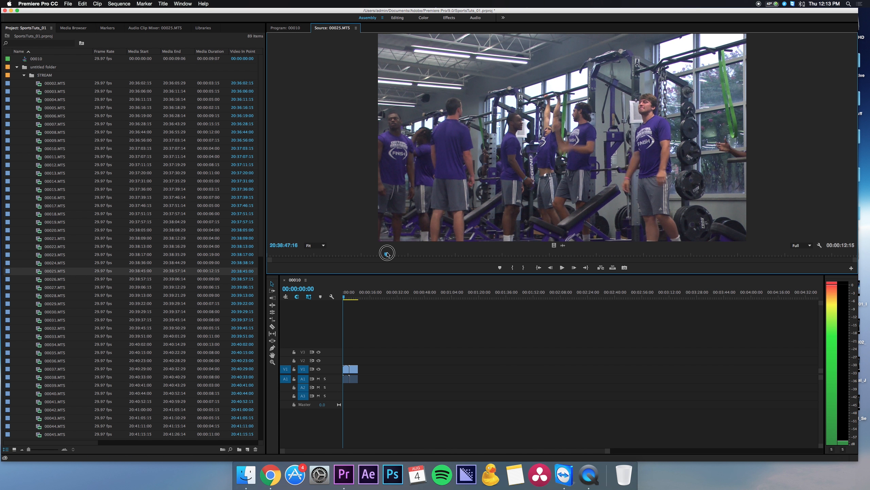
pyautogui.click(325, 255)
pyautogui.press('i')
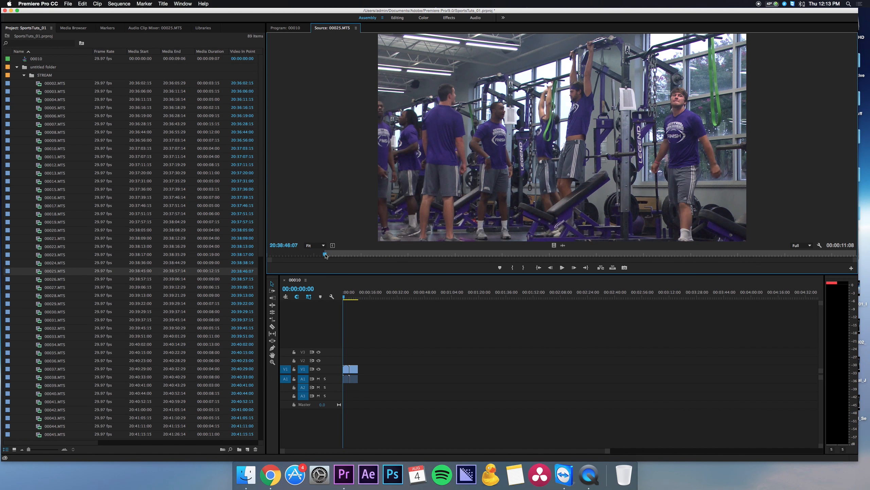
pyautogui.moveTo(442, 256); pyautogui.dragTo(515, 256)
pyautogui.press('o')
pyautogui.moveTo(475, 231); pyautogui.dragTo(360, 370)
# Mark clip 00046.MTS from 20:41:28:19 to 20:41:32:16 and append that range to the end of the sequence
pyautogui.scroll(-1, 96, 345)
pyautogui.scroll(-6, 97, 345)
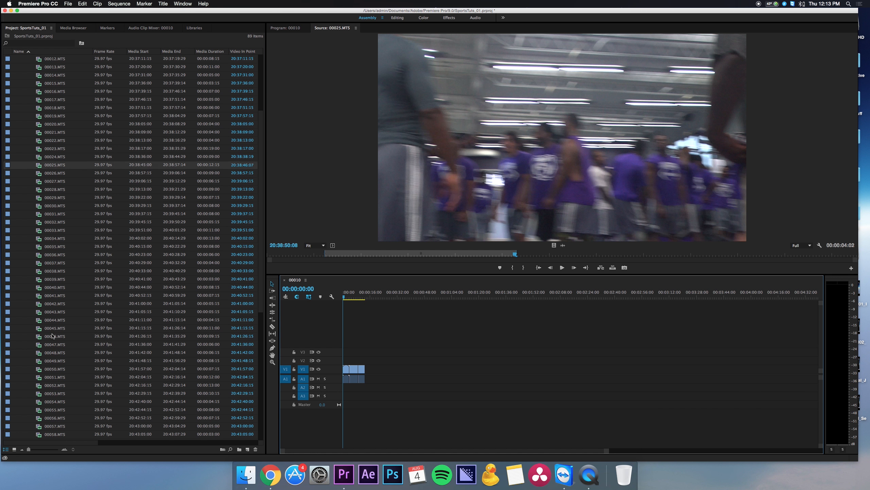
pyautogui.doubleClick(97, 336)
pyautogui.moveTo(307, 254); pyautogui.dragTo(400, 254)
pyautogui.press('i')
pyautogui.click(641, 253)
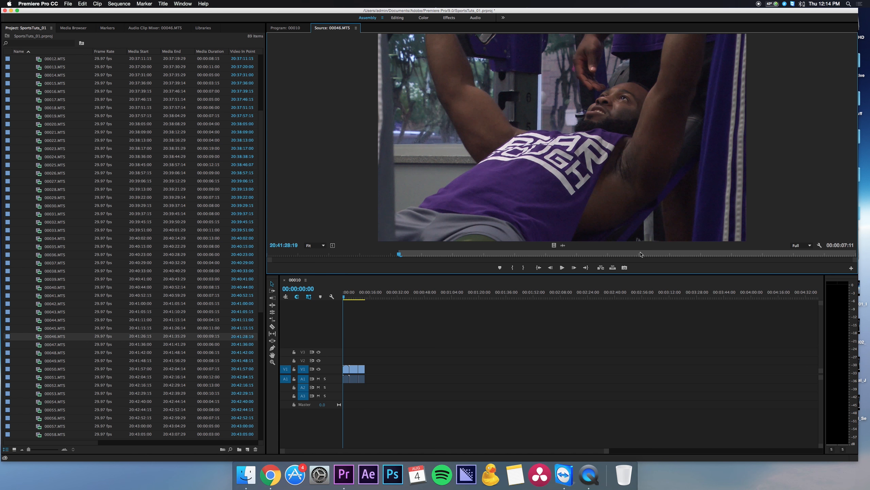
pyautogui.press('o')
pyautogui.moveTo(473, 160); pyautogui.dragTo(369, 369)
# Mark clip 00061.MTS from 20:43:27:23 to 20:43:30:17 and append that range to the end of the sequence
pyautogui.scroll(-5, 43, 356)
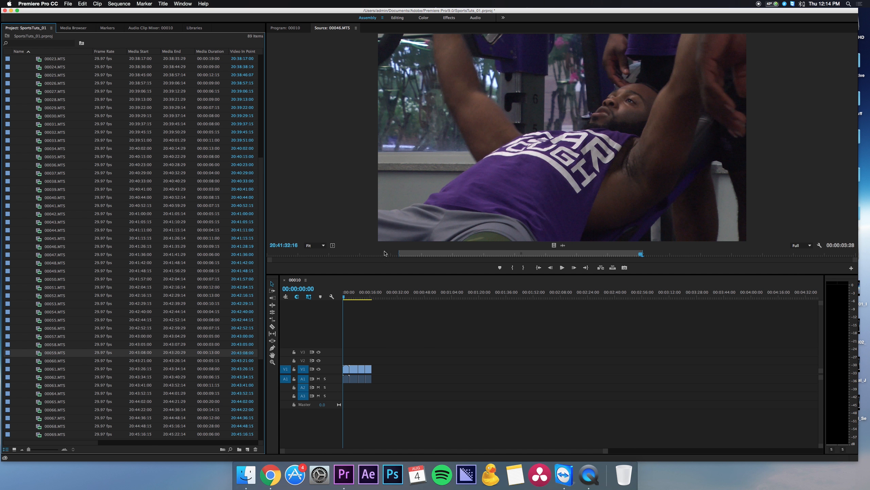
pyautogui.click(372, 254)
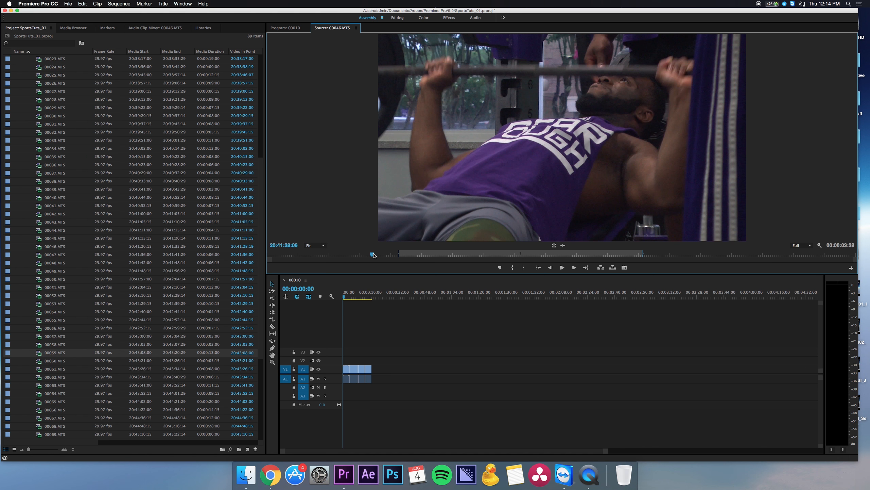
pyautogui.doubleClick(53, 369)
pyautogui.click(360, 253)
pyautogui.press('i')
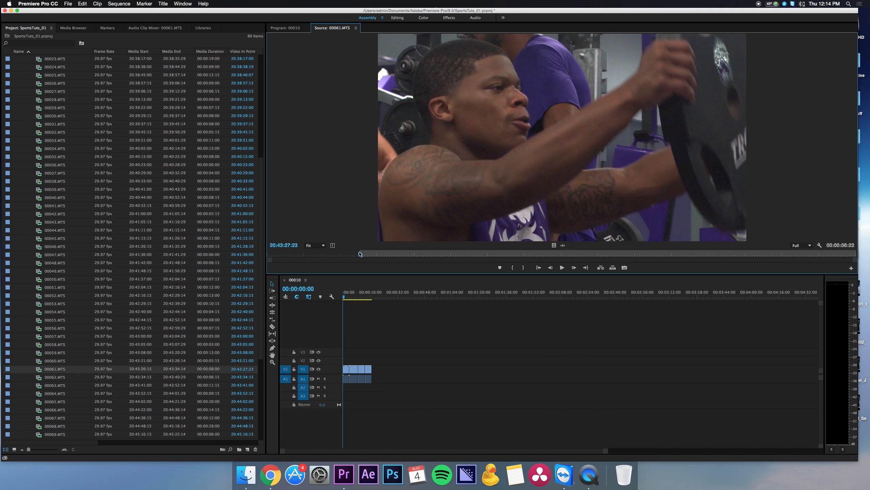
pyautogui.click(567, 254)
pyautogui.press('o')
pyautogui.moveTo(548, 261); pyautogui.dragTo(373, 373)
# Mark clip 00071.MTS from 20:45:27:14 to 20:45:29:05 and append that range to the end of the sequence
pyautogui.scroll(-5, 105, 319)
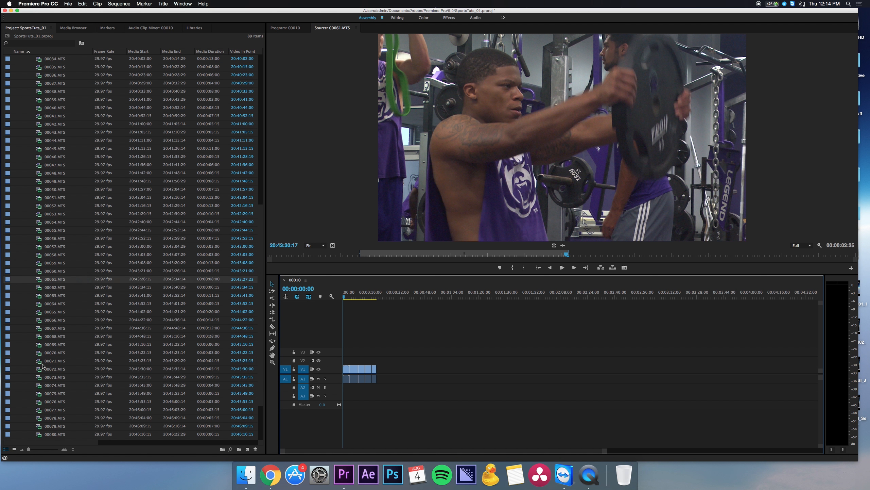
pyautogui.doubleClick(54, 360)
pyautogui.click(526, 255)
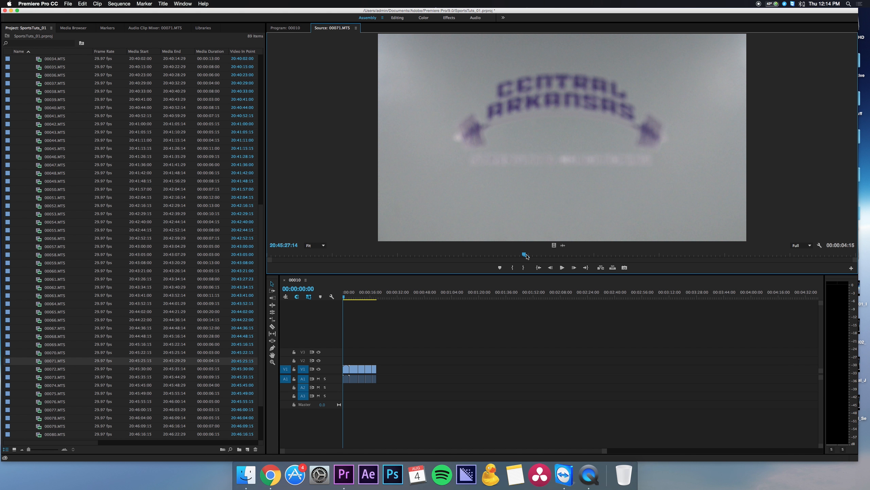
pyautogui.press('i')
pyautogui.click(747, 254)
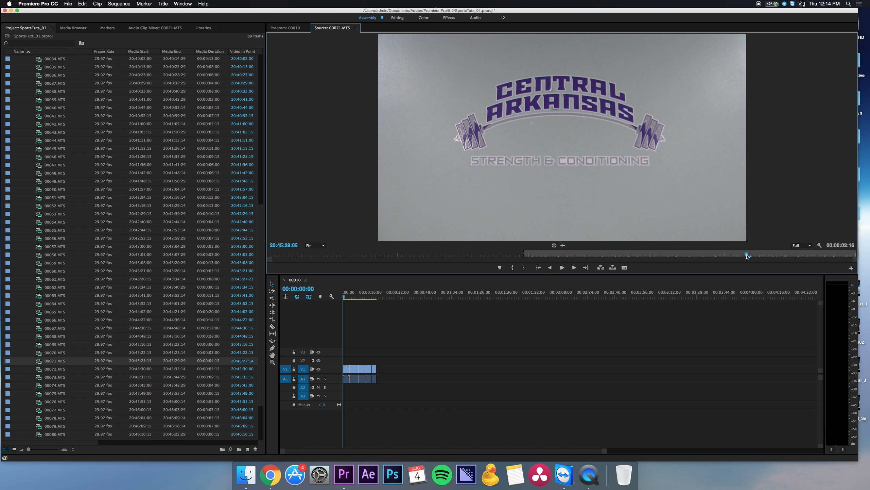
pyautogui.press('o')
pyautogui.moveTo(582, 192); pyautogui.dragTo(379, 375)
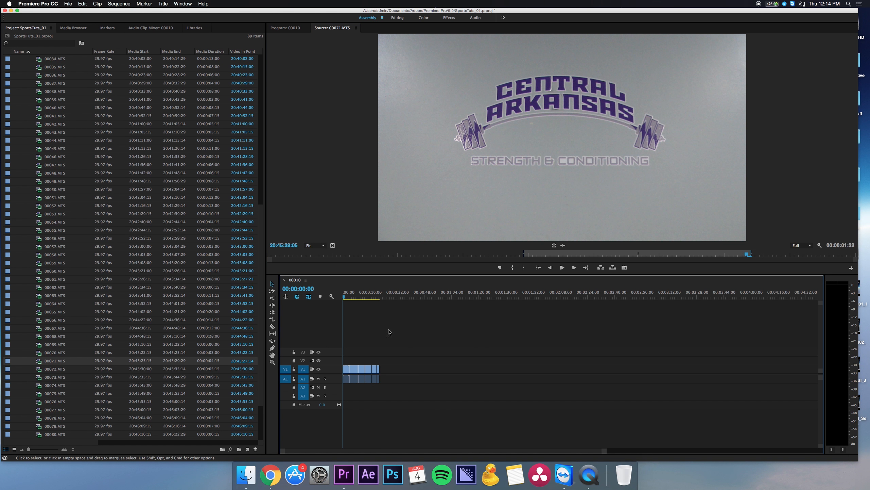
# Collapse the untitled folder in the project and fit the whole sequence in the timeline
pyautogui.scroll(15, 46, 147)
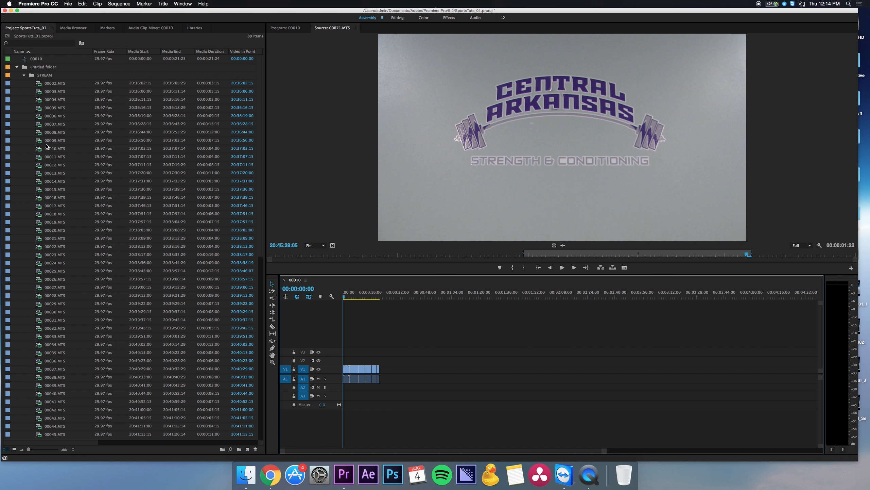
pyautogui.click(18, 67)
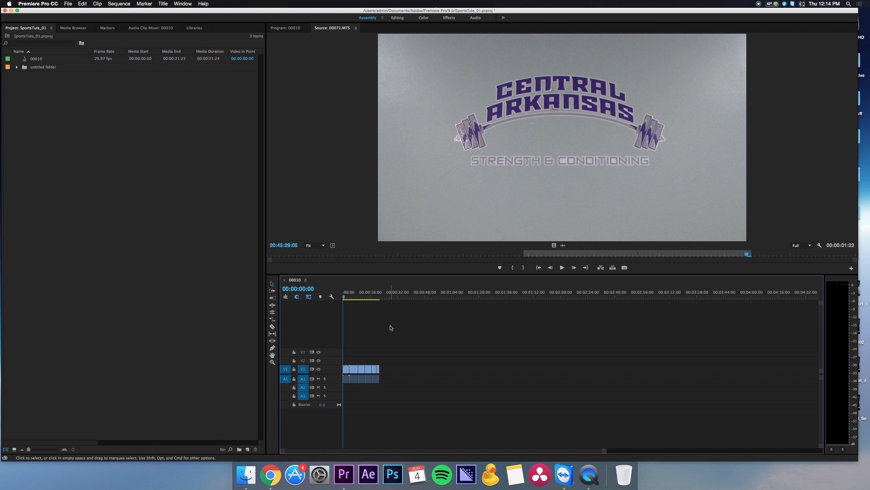
pyautogui.press('\\')
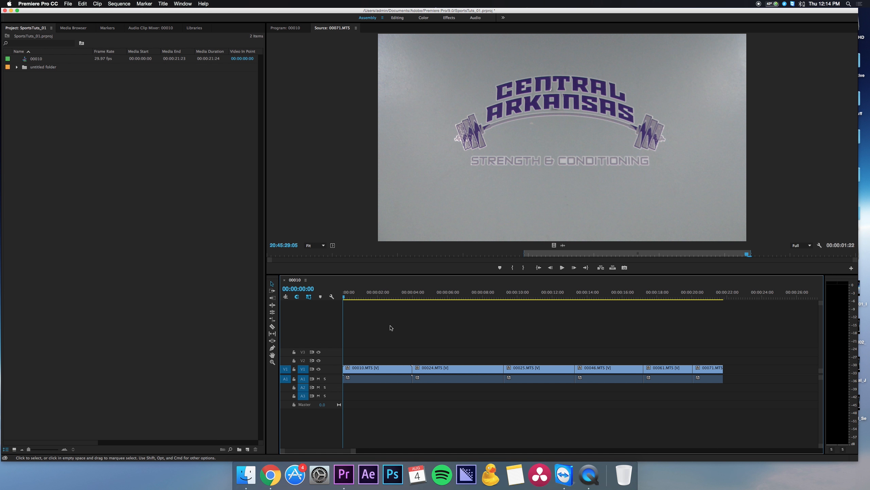
# Move the sequence playhead to 00:00:05:19 and select clip 00024.MTS in the timeline
pyautogui.click(431, 290)
pyautogui.moveTo(430, 290); pyautogui.dragTo(441, 291)
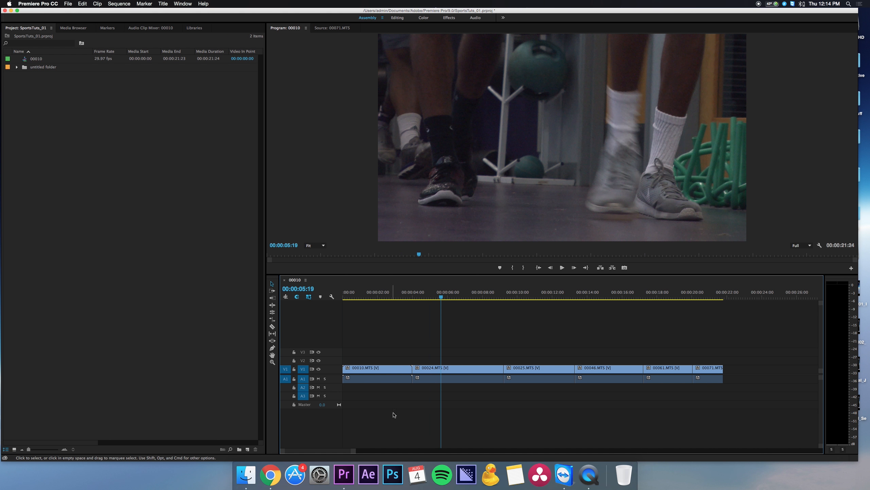
pyautogui.click(437, 372)
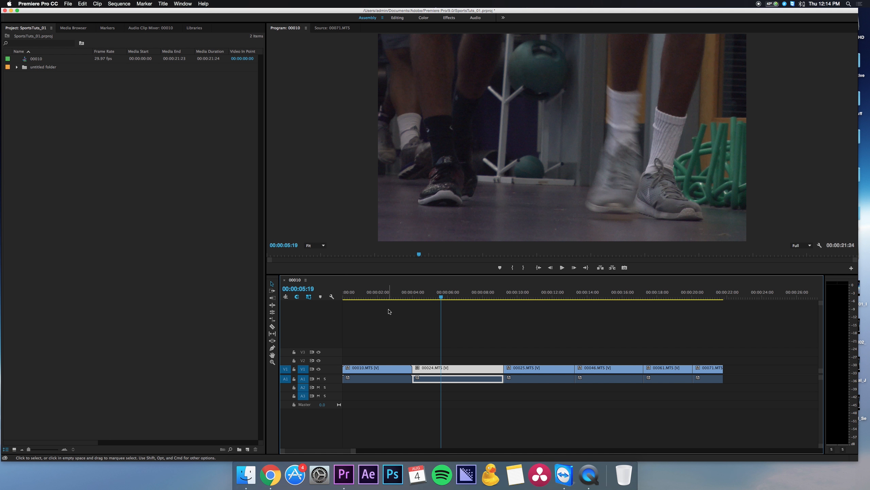
# Move the sequence playhead to 00:00:02:11 and make a subclip of clip 00010.MTS named WeightRoom_Weights
pyautogui.click(384, 294)
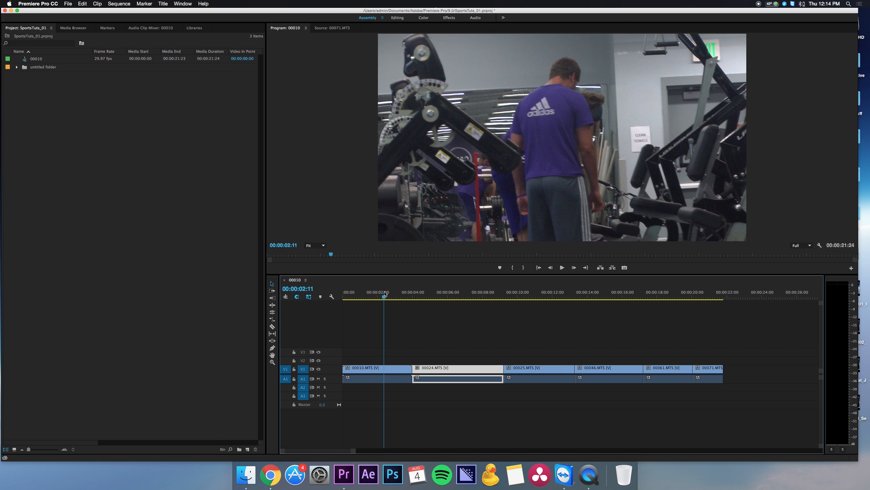
pyautogui.moveTo(402, 355); pyautogui.dragTo(362, 396)
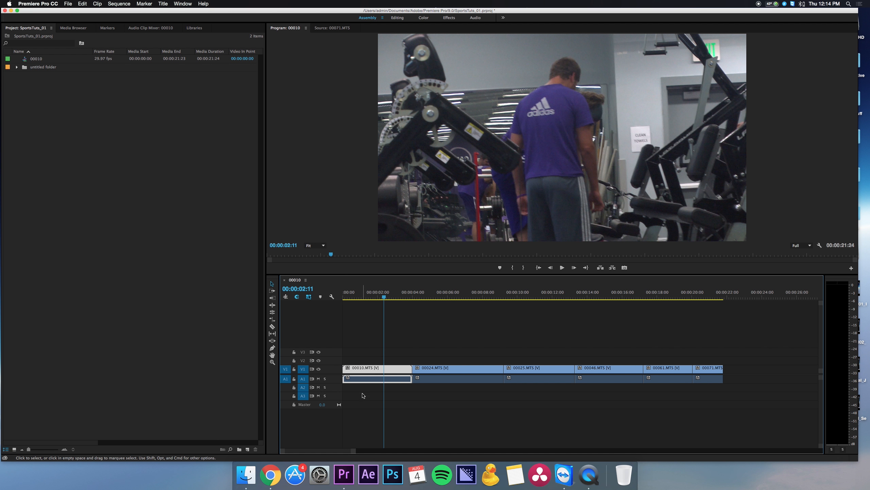
pyautogui.rightClick(361, 370)
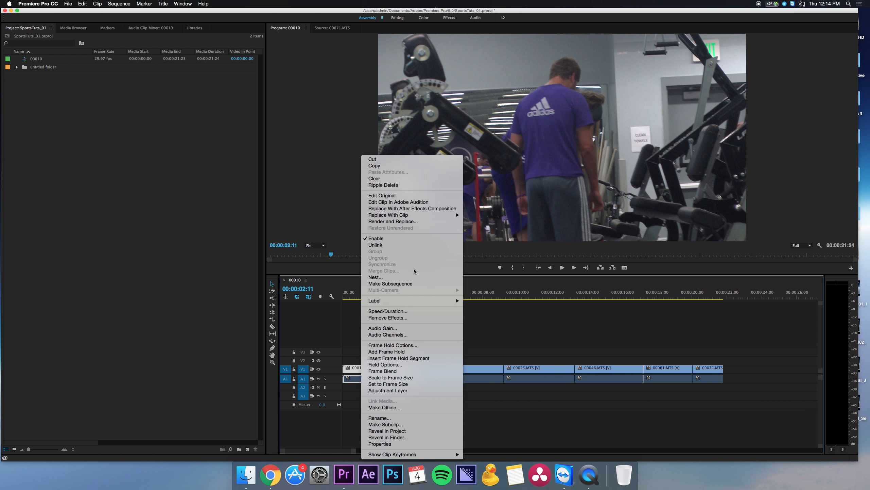
pyautogui.click(412, 425)
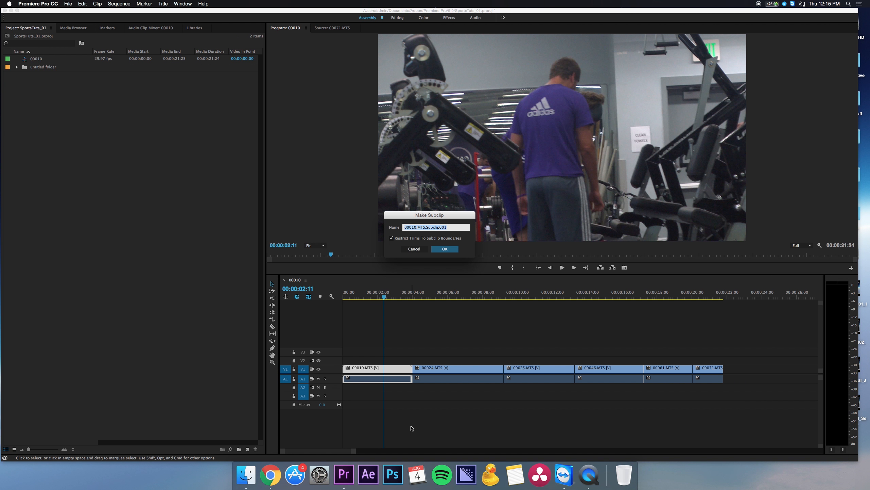
pyautogui.write('WeightRoom')
pyautogui.write('eights')
pyautogui.press('Return')
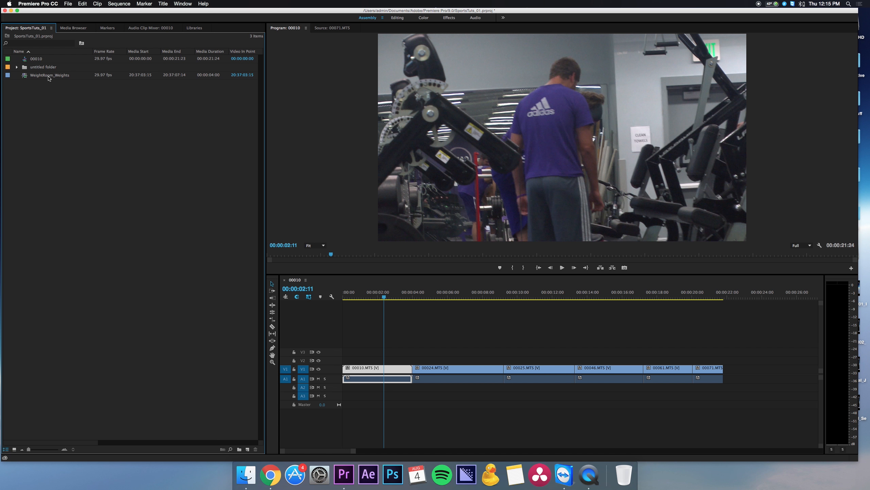
pyautogui.click(49, 78)
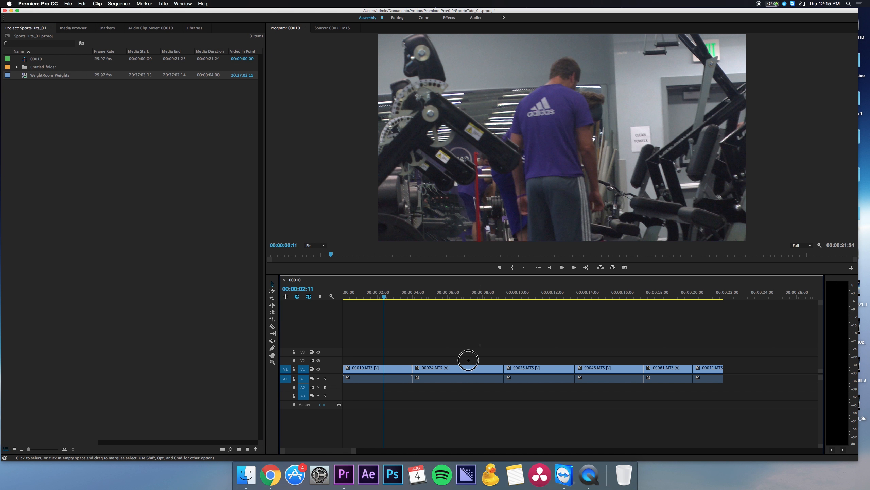
pyautogui.click(445, 369)
pyautogui.rightClick(446, 368)
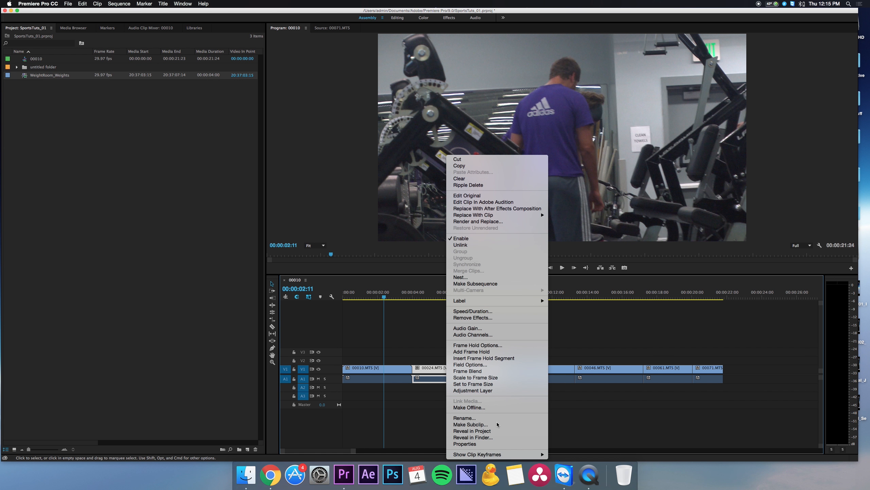
pyautogui.click(498, 423)
pyautogui.click(444, 248)
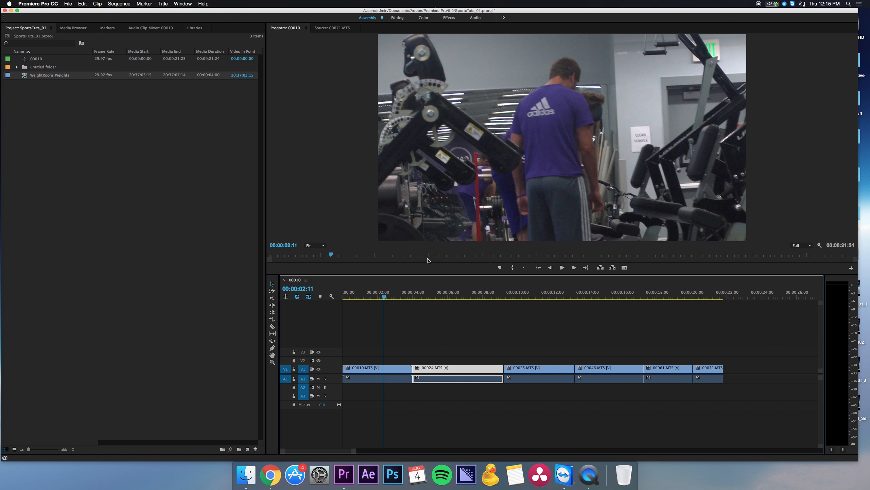
# Move the sequence playhead to 00:00:06:05 and make a subclip of clip 00024.MTS named WeightRoom_Shoes
pyautogui.click(450, 295)
pyautogui.rightClick(461, 372)
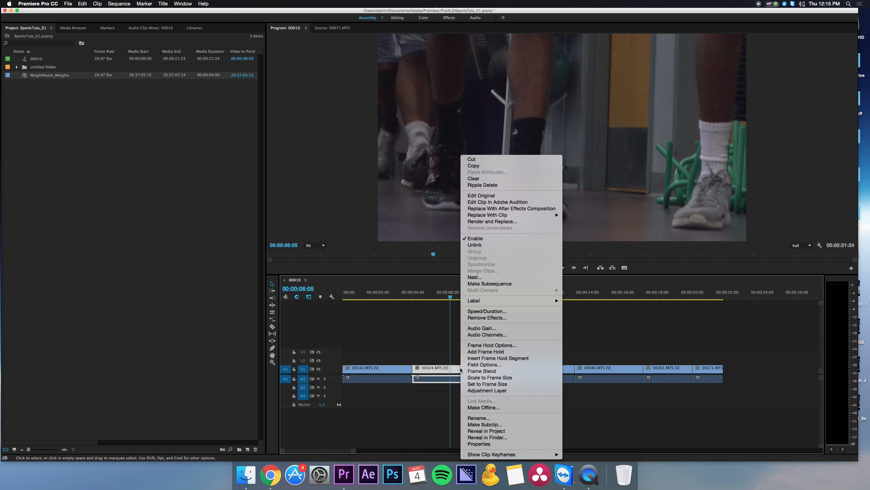
pyautogui.click(485, 424)
pyautogui.write('Weig')
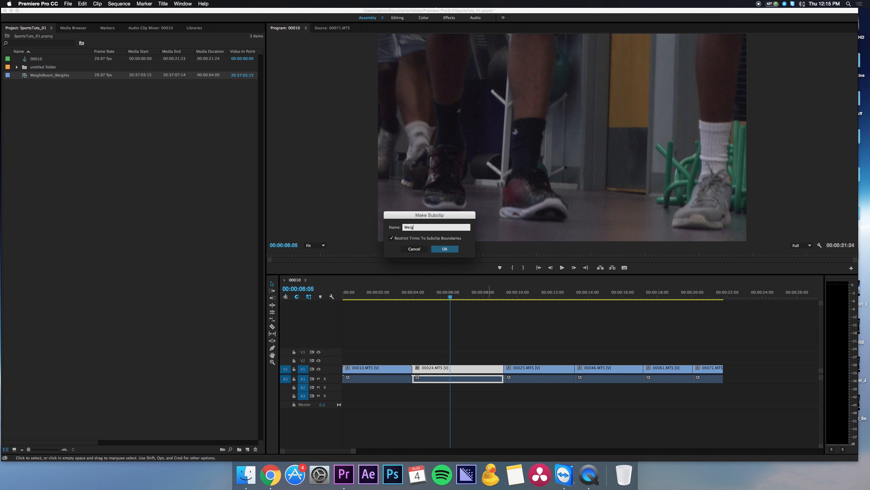
pyautogui.write('htRoom_Shoes')
pyautogui.press('Return')
# Move the sequence playhead to 00:00:10:28 and make a subclip of clip 00025.MTS named WeightRoom_Weight01
pyautogui.click(533, 295)
pyautogui.click(550, 371)
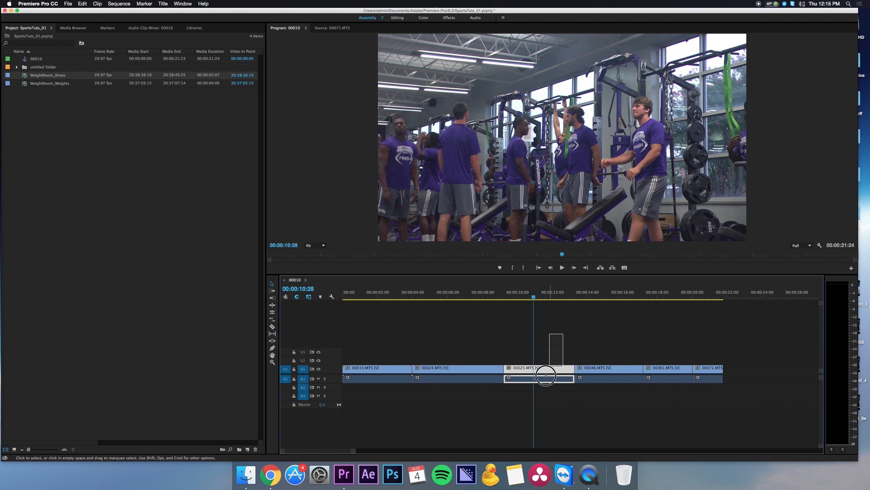
pyautogui.rightClick(550, 372)
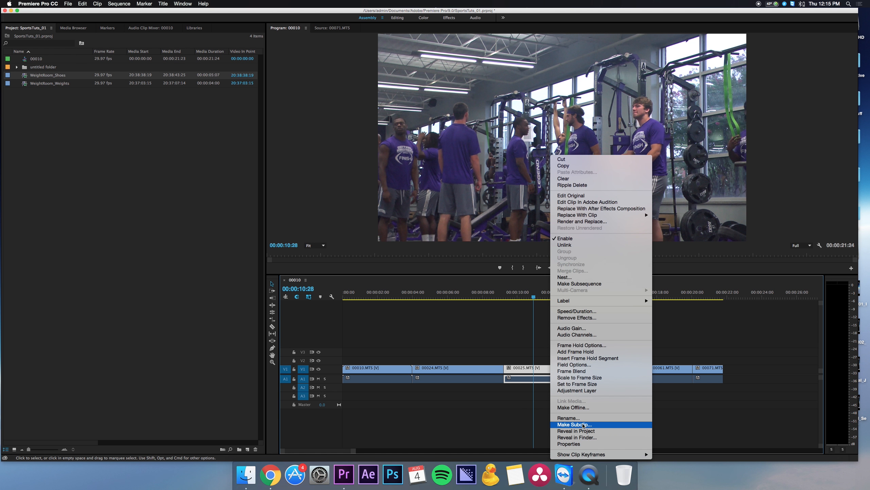
pyautogui.click(582, 422)
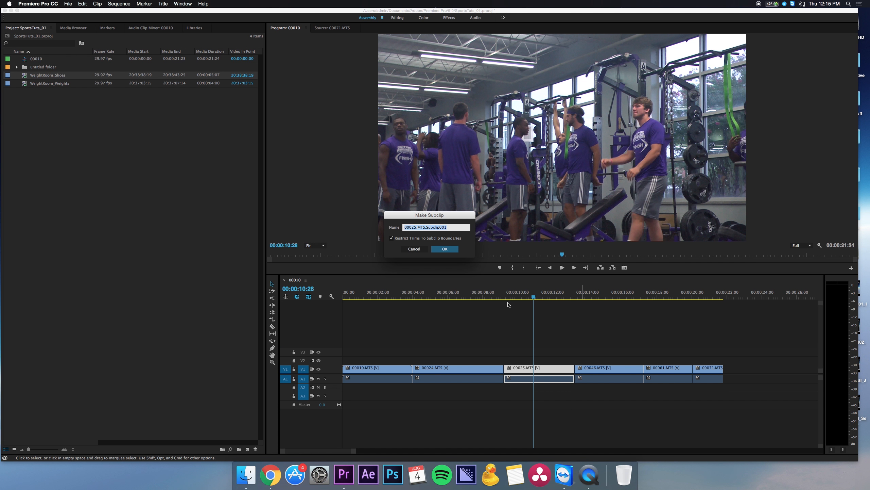
pyautogui.write('WeightRoom_Weigth')
pyautogui.press('Return')
# Move the sequence playhead to 00:00:15:05 and make a subclip of clip 00046.MTS named WeightRoom_BenchPress
pyautogui.click(608, 295)
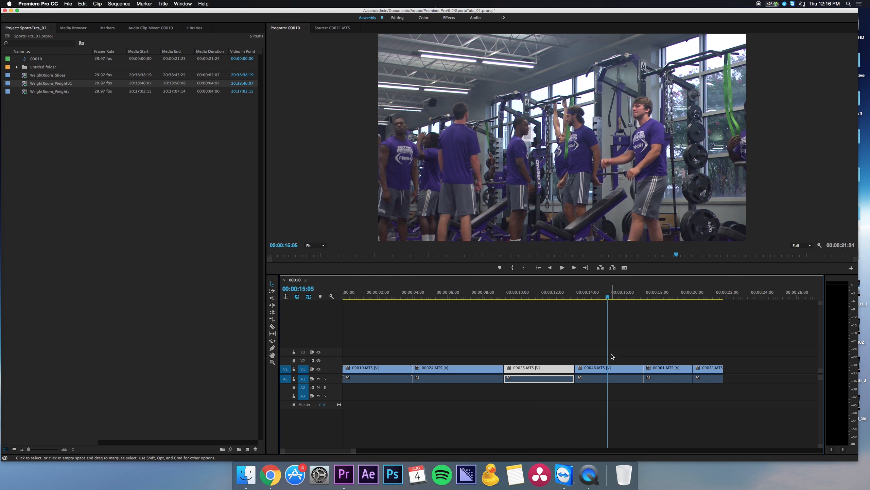
pyautogui.click(601, 374)
pyautogui.rightClick(606, 392)
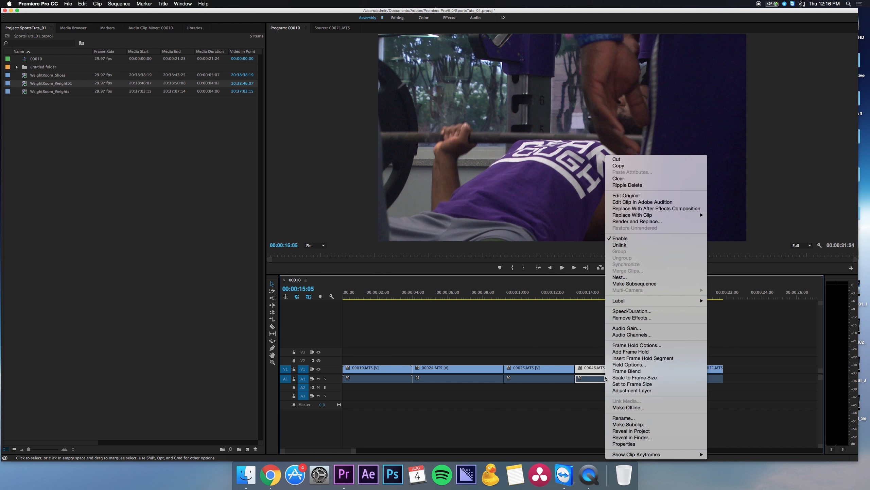
pyautogui.click(630, 424)
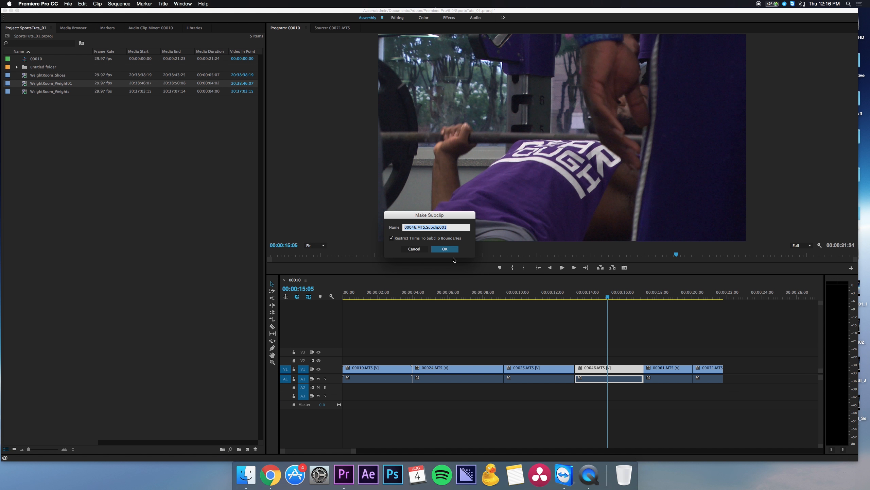
pyautogui.write('Wew')
pyautogui.write('ghtRoom')
pyautogui.write('_BenchPress')
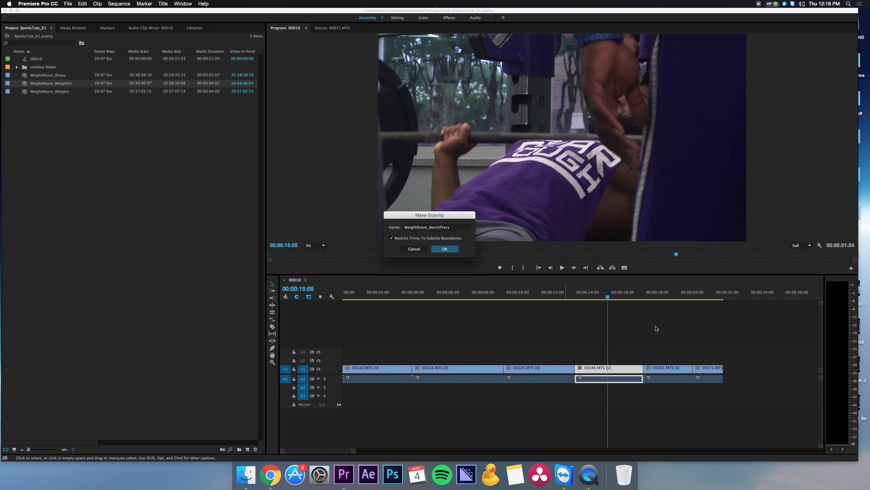
pyautogui.click(445, 249)
# Move the sequence playhead to 00:00:18:28 and make a subclip of clip 00061.MTS named WeightRoom_Plates
pyautogui.click(674, 297)
pyautogui.click(670, 369)
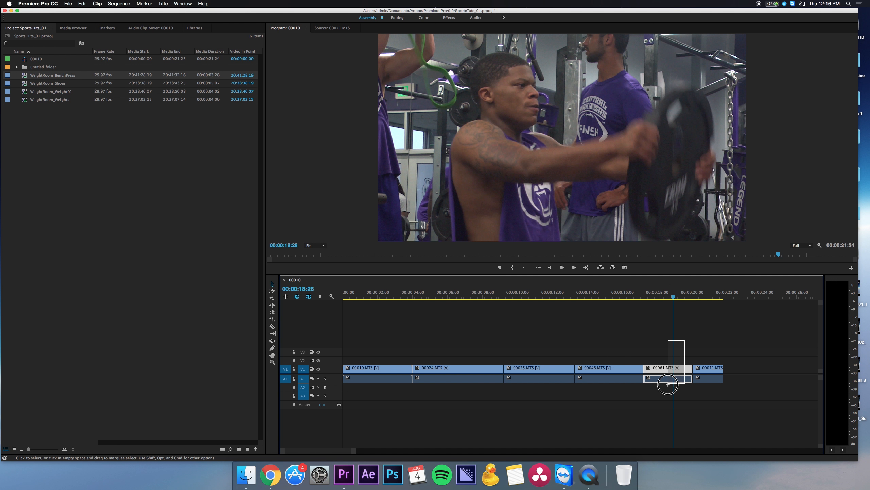
pyautogui.rightClick(670, 371)
pyautogui.click(693, 424)
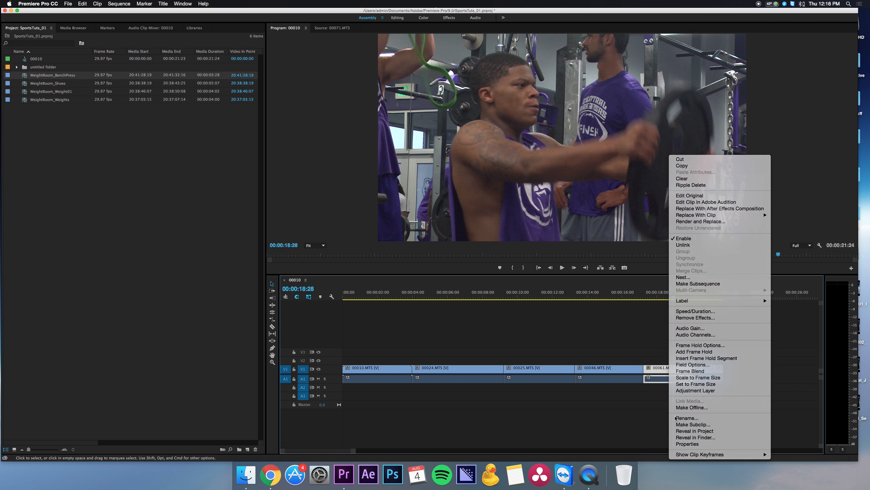
pyautogui.write('Weight')
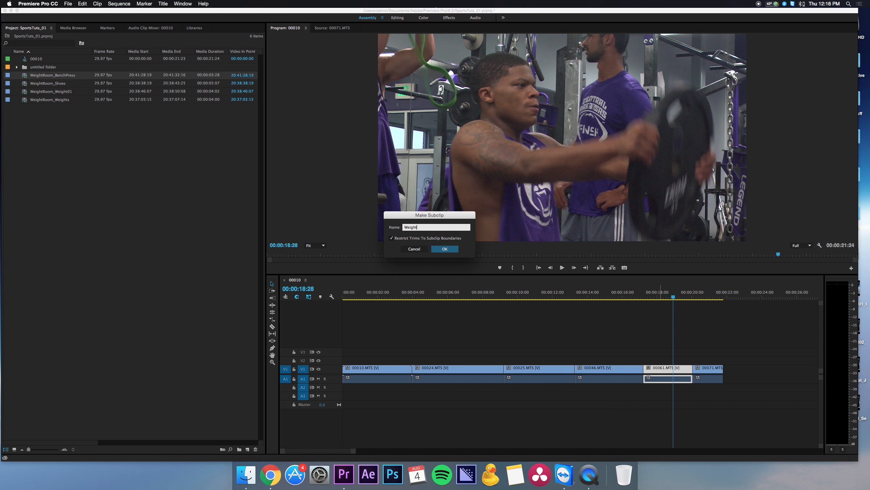
pyautogui.write('Room_Plates')
pyautogui.press('Return')
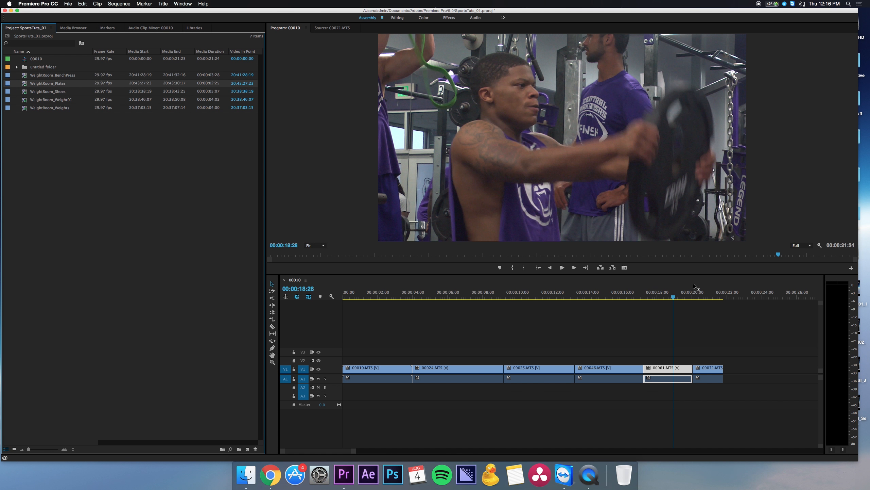
# Move the sequence playhead to 00:00:20:25, delete clip 00071.MTS from the end of the sequence and clear the project selection
pyautogui.click(707, 294)
pyautogui.click(706, 377)
pyautogui.press('Delete')
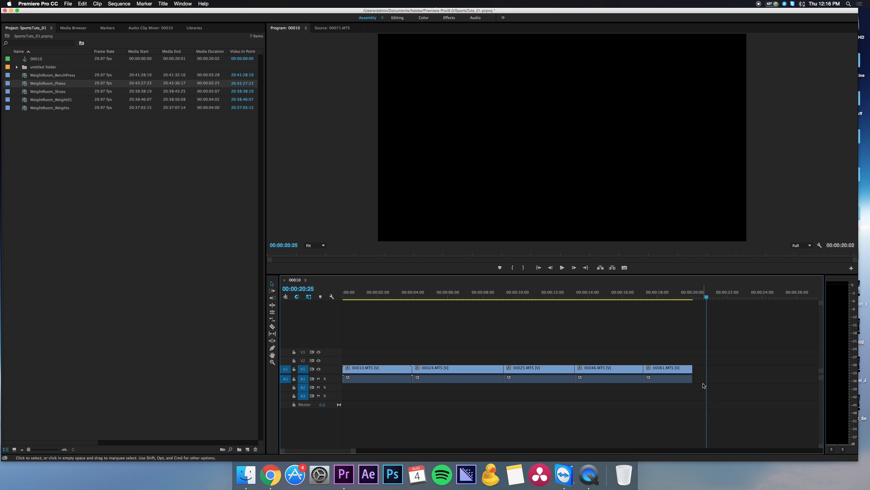
pyautogui.click(45, 119)
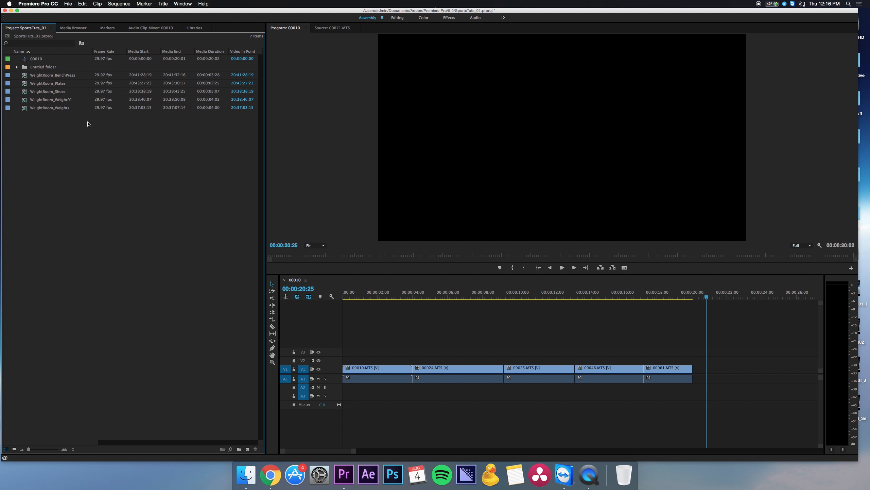
# Open the WeightRoom_BenchPress subclip in the source monitor, play it and return to its start
pyautogui.moveTo(39, 82)
pyautogui.doubleClick(38, 76)
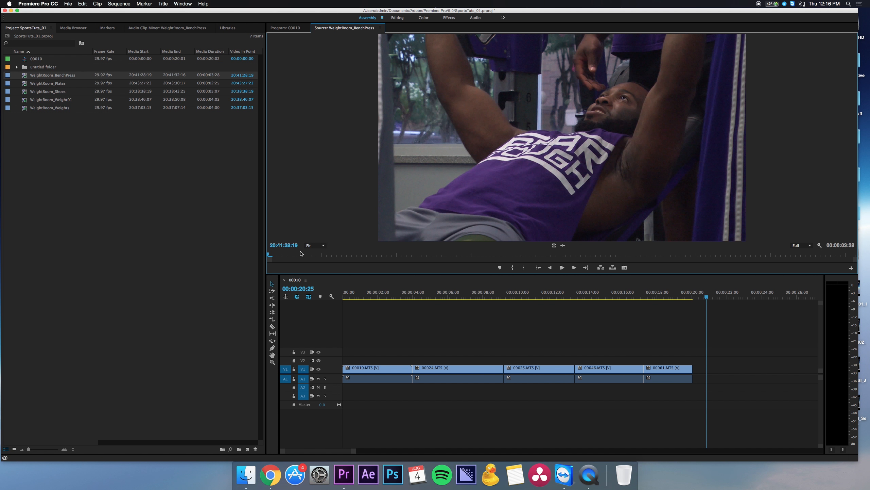
pyautogui.press('space')
pyautogui.press('Home')
pyautogui.click(55, 220)
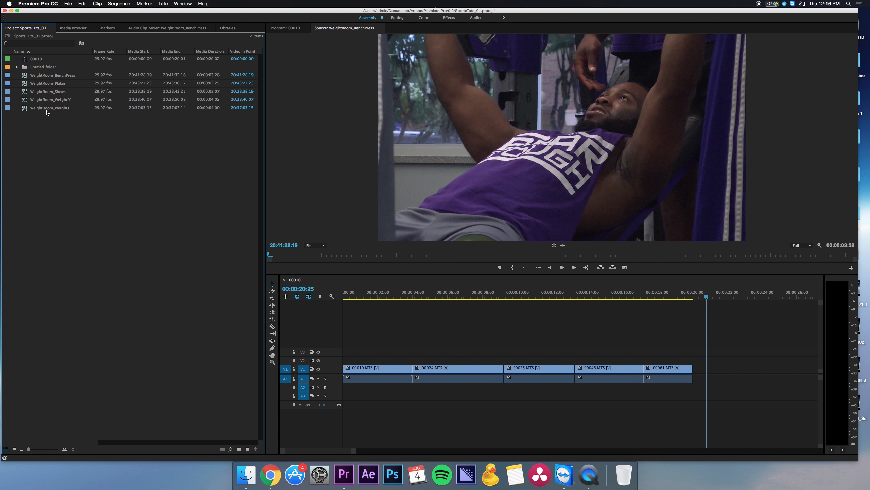
pyautogui.click(53, 78)
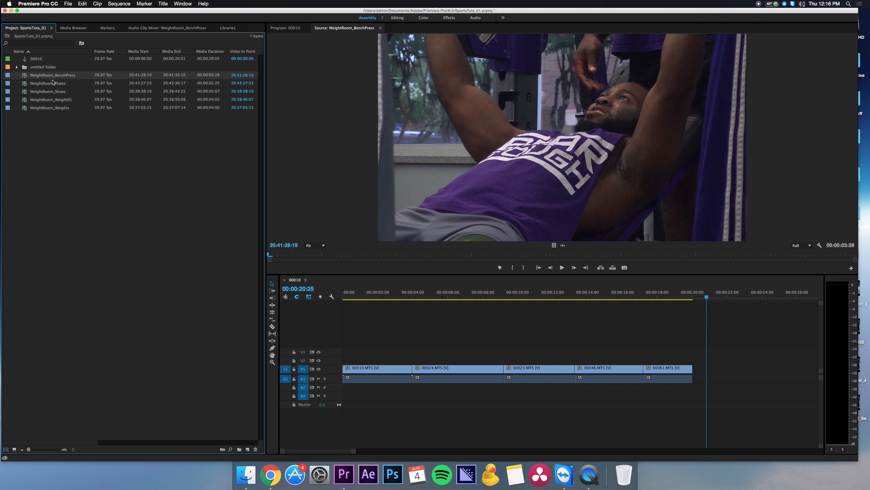
pyautogui.keyDown('shift'); pyautogui.click(44, 108); pyautogui.keyUp('shift')
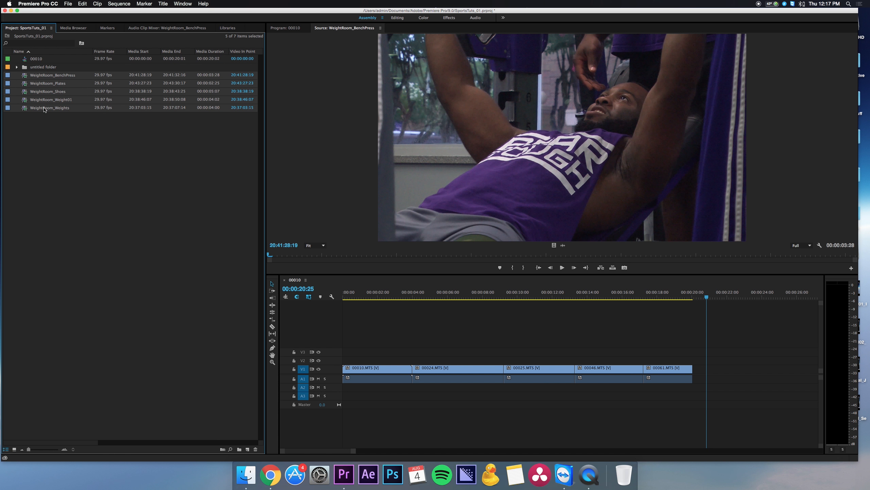
pyautogui.click(52, 145)
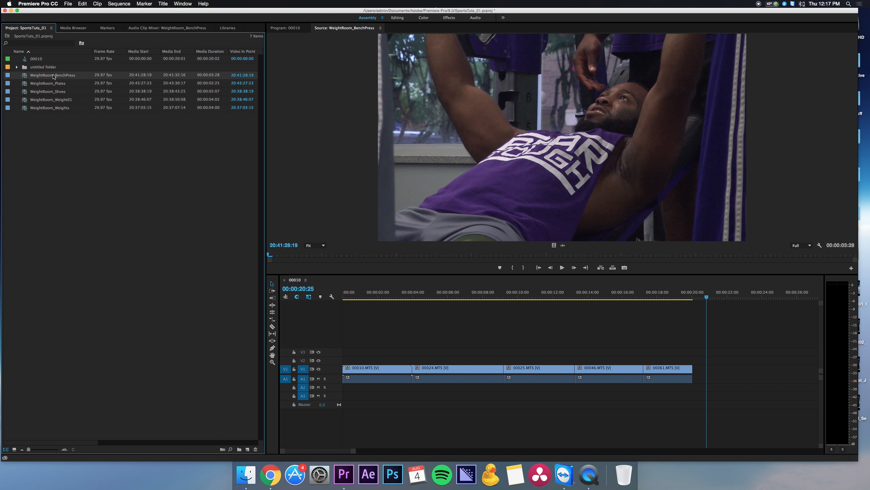
# Queue all five WeightRoom subclips for export with the HD 1080i 29.97 preset
pyautogui.keyDown('shift'); pyautogui.click(57, 109); pyautogui.keyUp('shift')
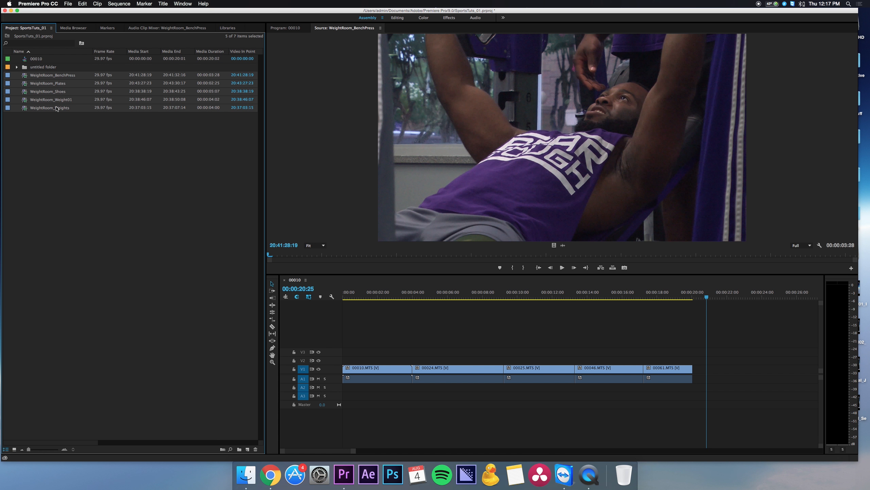
pyautogui.press('super+m')
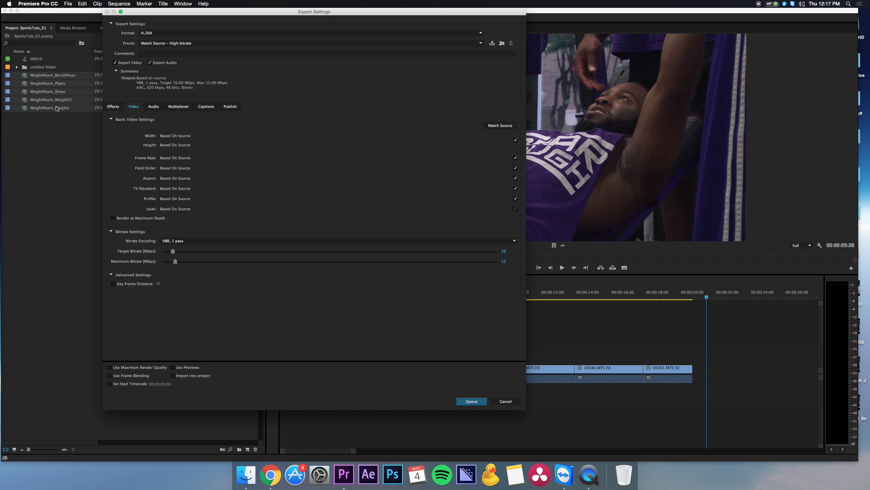
pyautogui.click(156, 43)
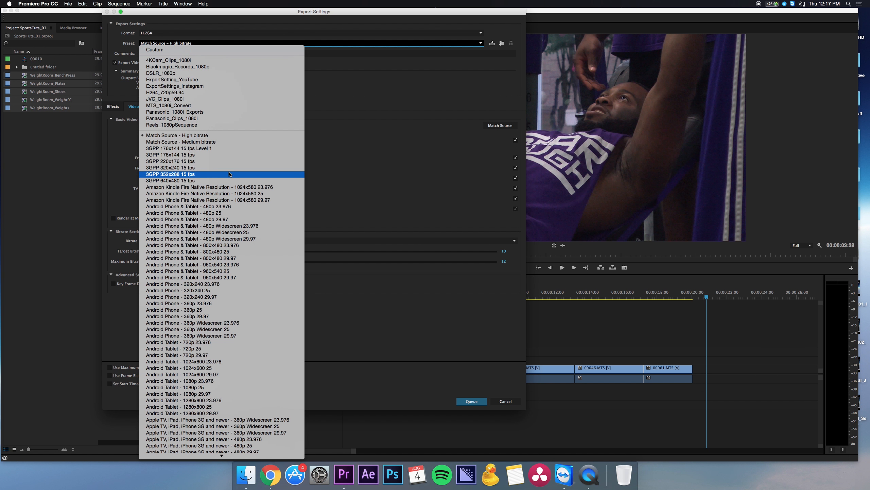
pyautogui.scroll(-5, 232, 175)
pyautogui.scroll(-10, 244, 385)
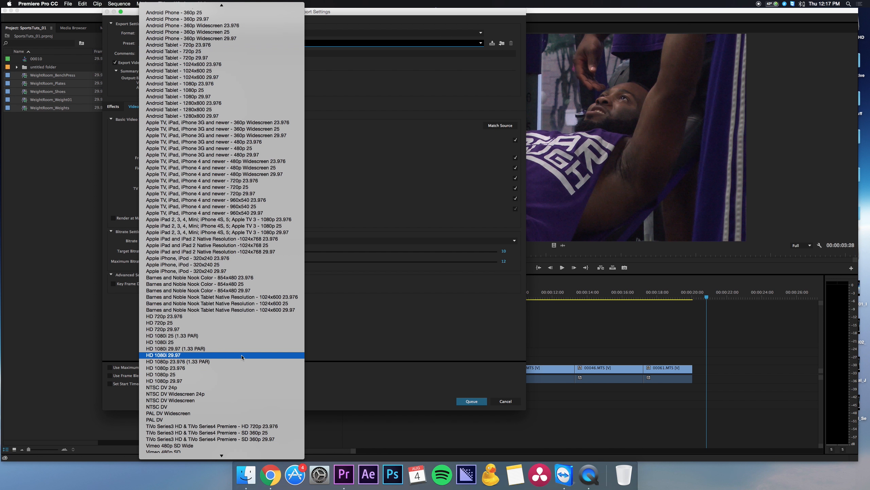
pyautogui.scroll(-1, 242, 351)
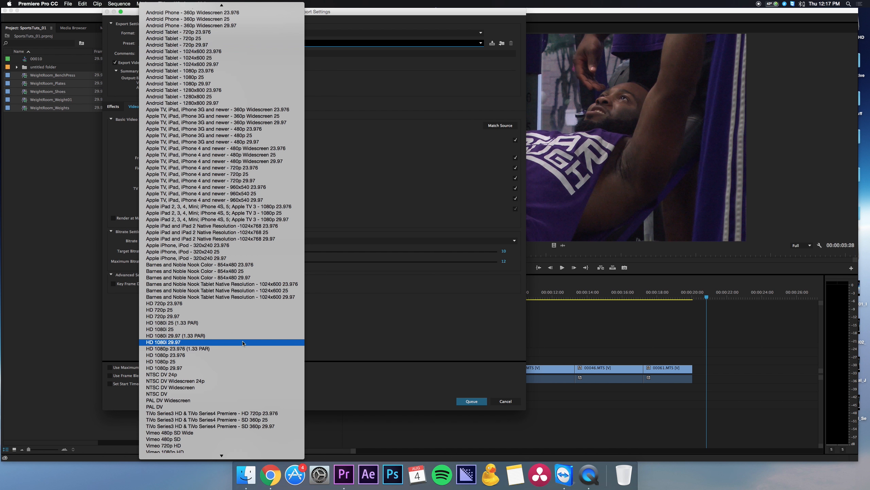
pyautogui.click(242, 342)
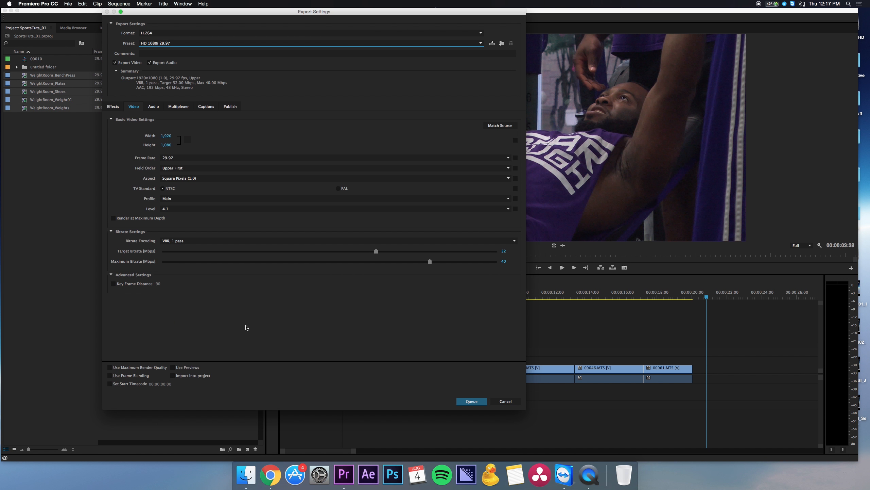
pyautogui.click(471, 401)
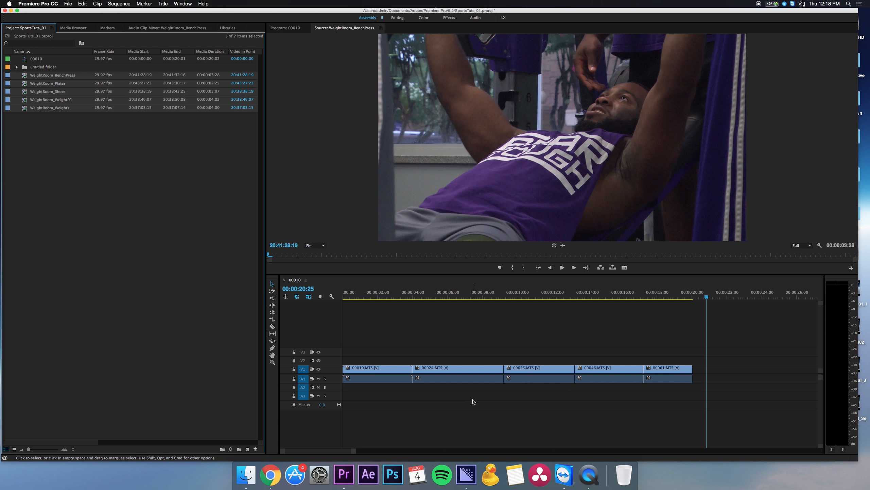
# Create a folder named WeightRoomExports on the Desktop in Finder and return to the Media Encoder queue
pyautogui.click(470, 473)
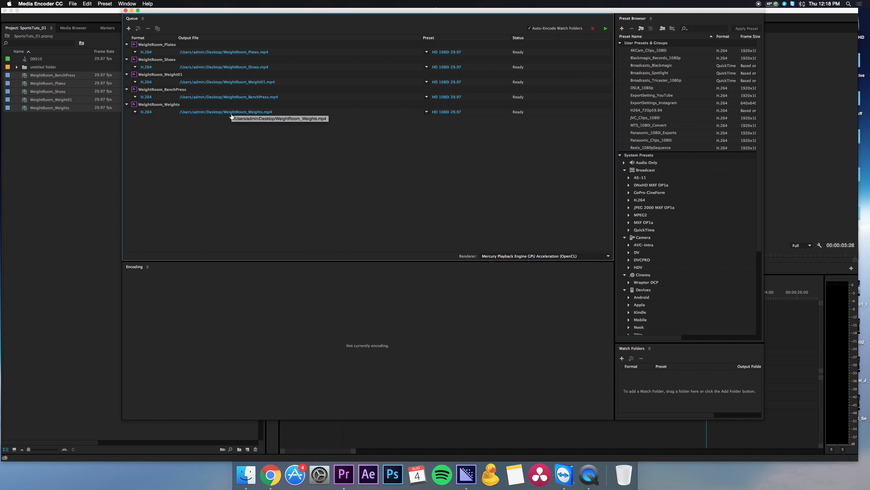
pyautogui.click(251, 474)
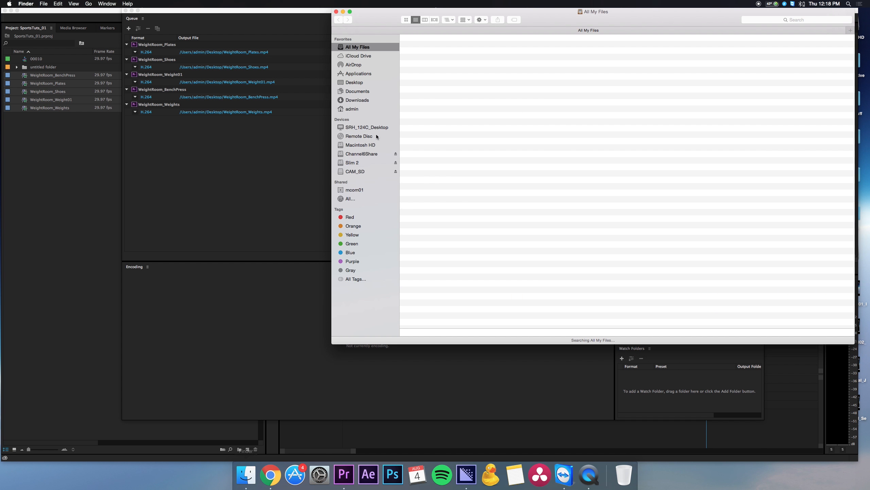
pyautogui.click(356, 85)
pyautogui.rightClick(461, 223)
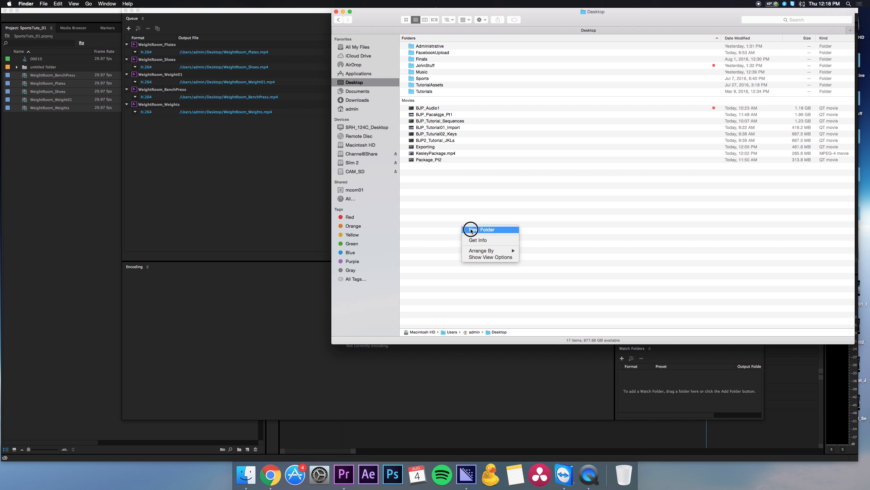
pyautogui.click(471, 229)
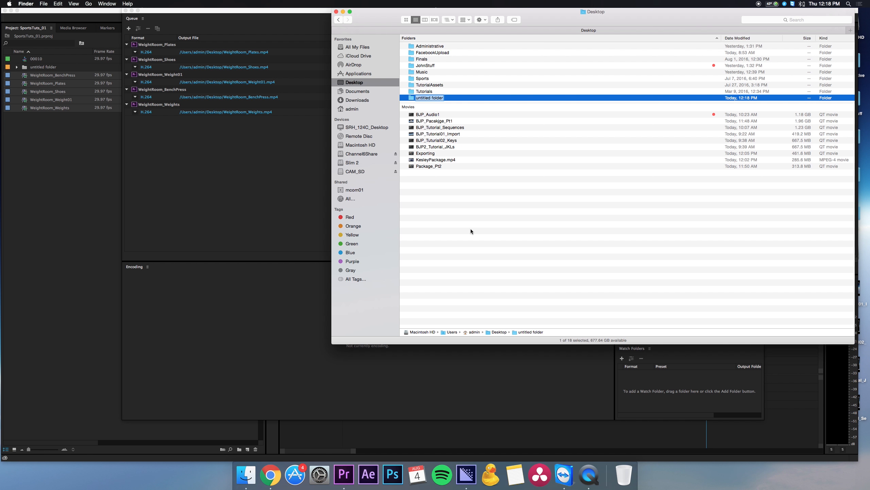
pyautogui.write('WeightRoomExports')
pyautogui.press('Return')
pyautogui.click(337, 11)
pyautogui.click(308, 25)
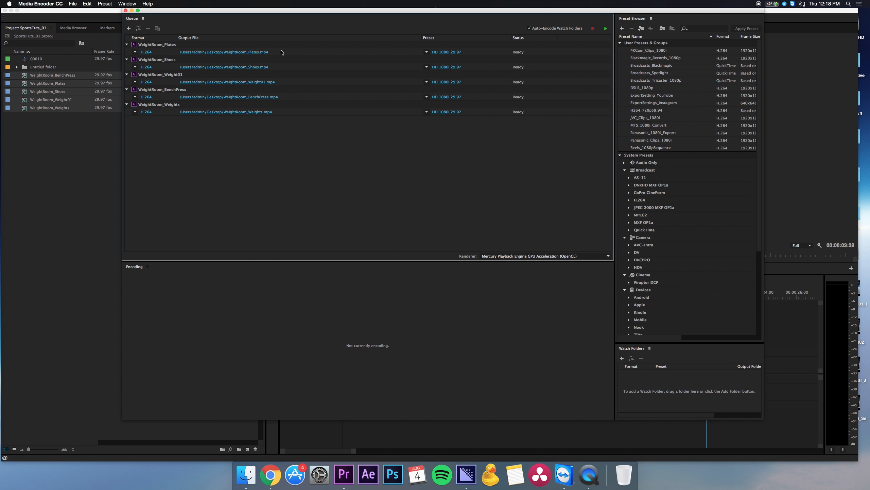
# Set the output folder of all five queued WeightRoom exports to WeightRoomExports on the Desktop and start the queue
pyautogui.click(284, 136)
pyautogui.press('super+a')
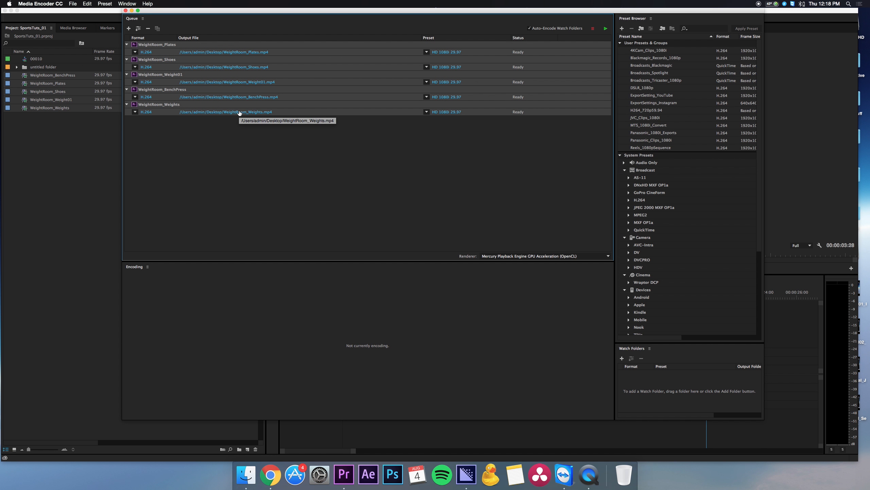
pyautogui.click(239, 113)
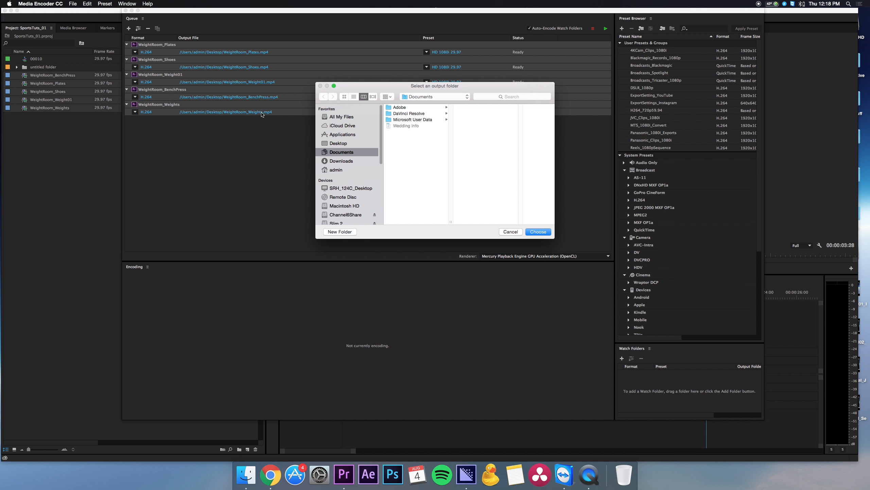
pyautogui.click(345, 144)
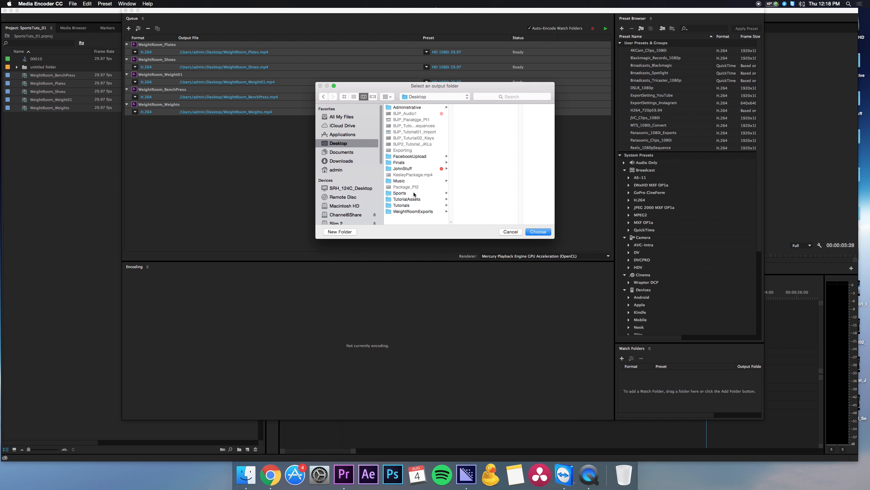
pyautogui.click(414, 211)
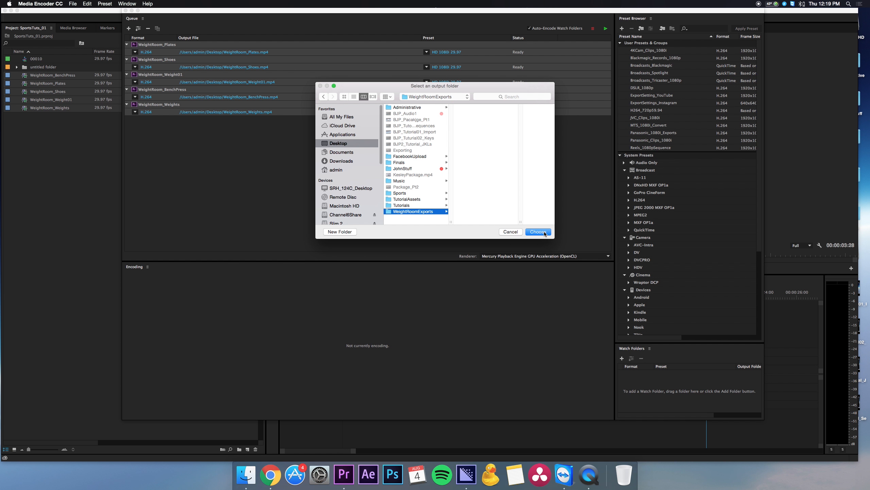
pyautogui.click(538, 232)
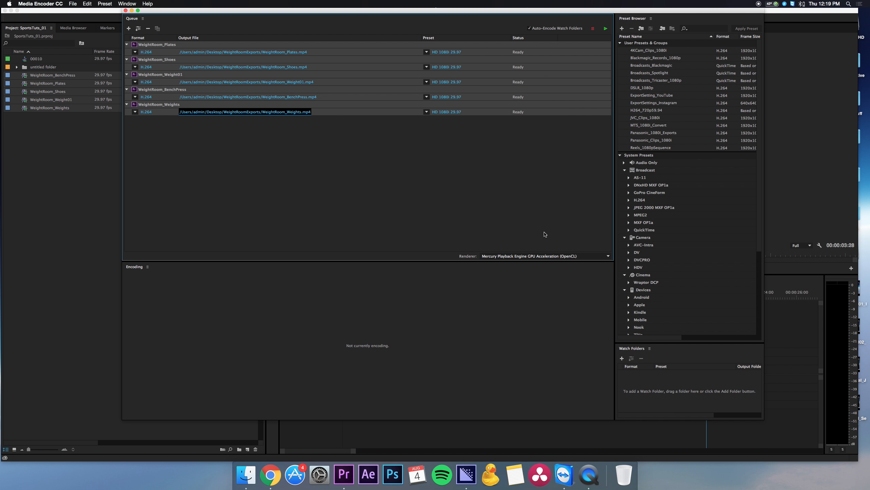
pyautogui.click(496, 155)
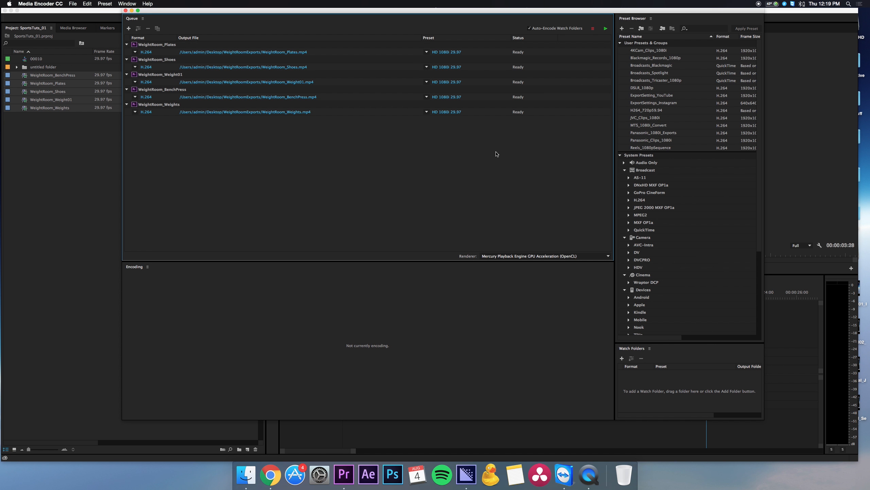
pyautogui.click(605, 29)
# Clear the Media Encoder and Premiere Pro windows off the screen to get to the desktop
pyautogui.click(54, 3)
pyautogui.click(41, 84)
pyautogui.click(38, 3)
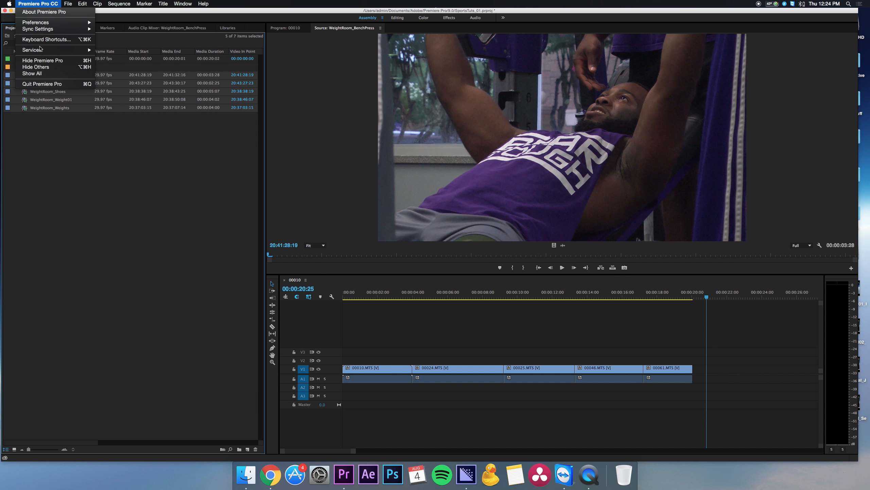
pyautogui.click(43, 60)
# Open the WeightRoomExports folder, preview the exported WeightRoom_Weights.mp4 and clear the file selection
pyautogui.doubleClick(813, 214)
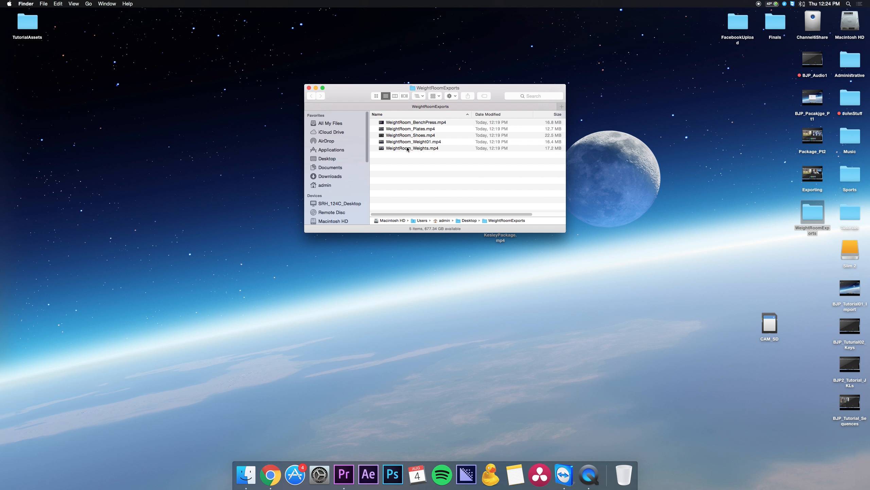
pyautogui.click(407, 149)
pyautogui.press('space')
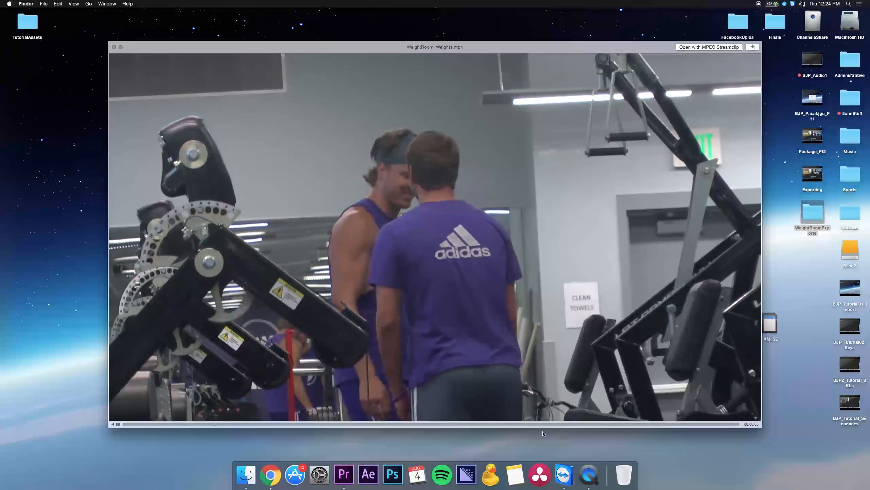
pyautogui.press('space')
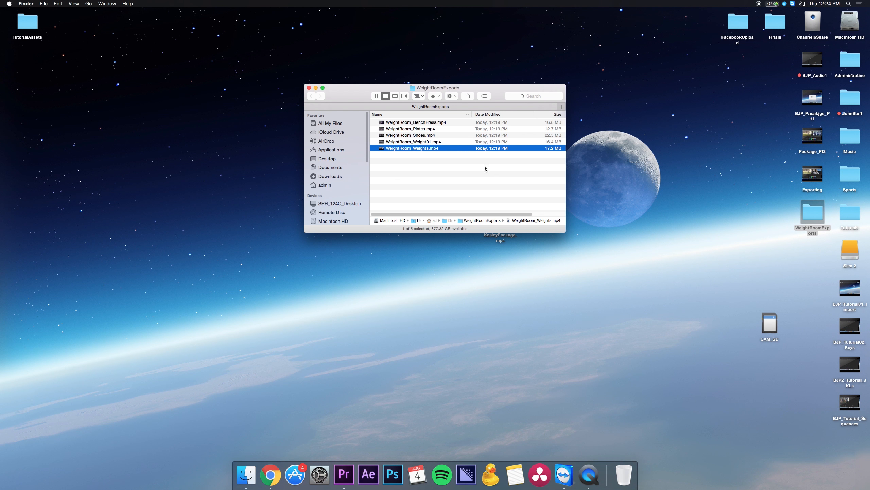
pyautogui.click(482, 175)
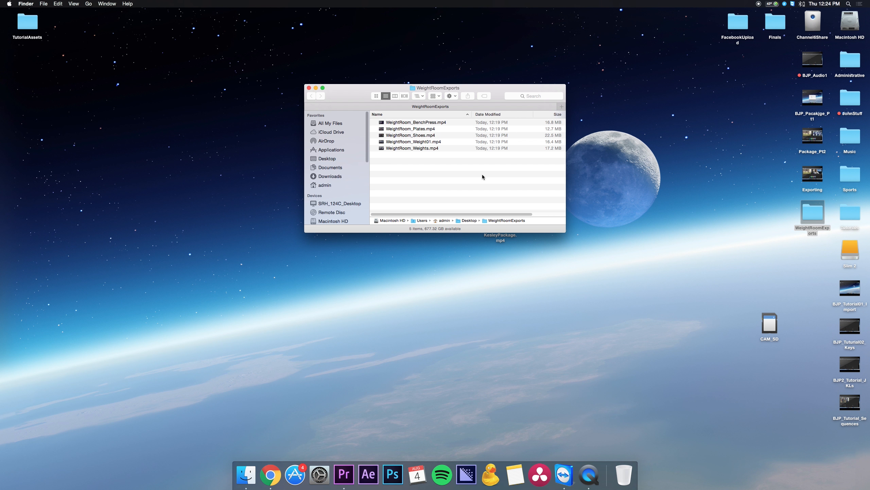